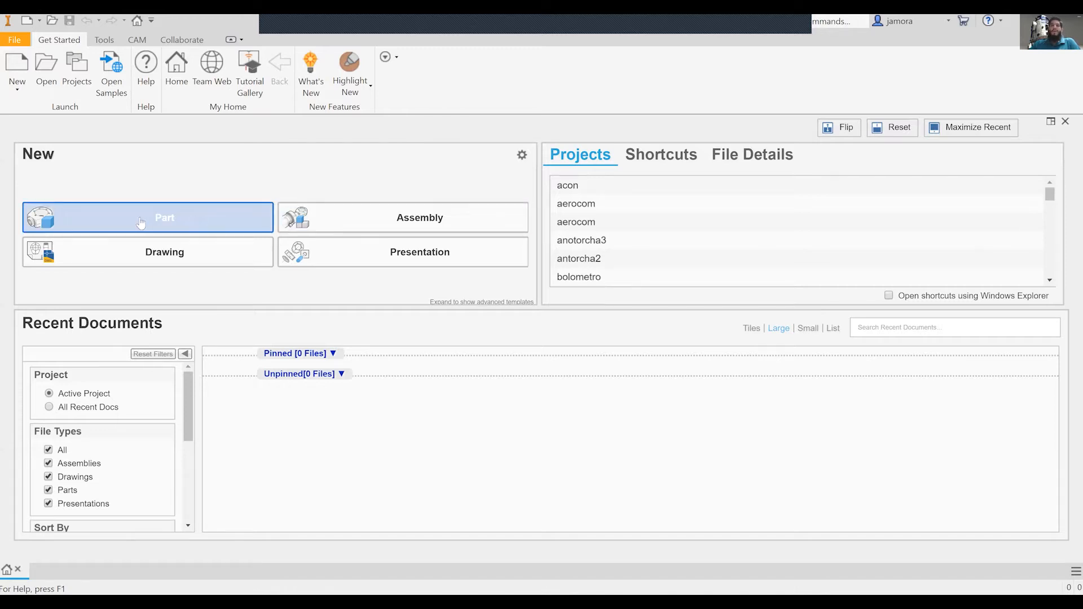
# Step: Create a new part from the Metric template Standard (mm).ipt
pyautogui.click(163, 228)
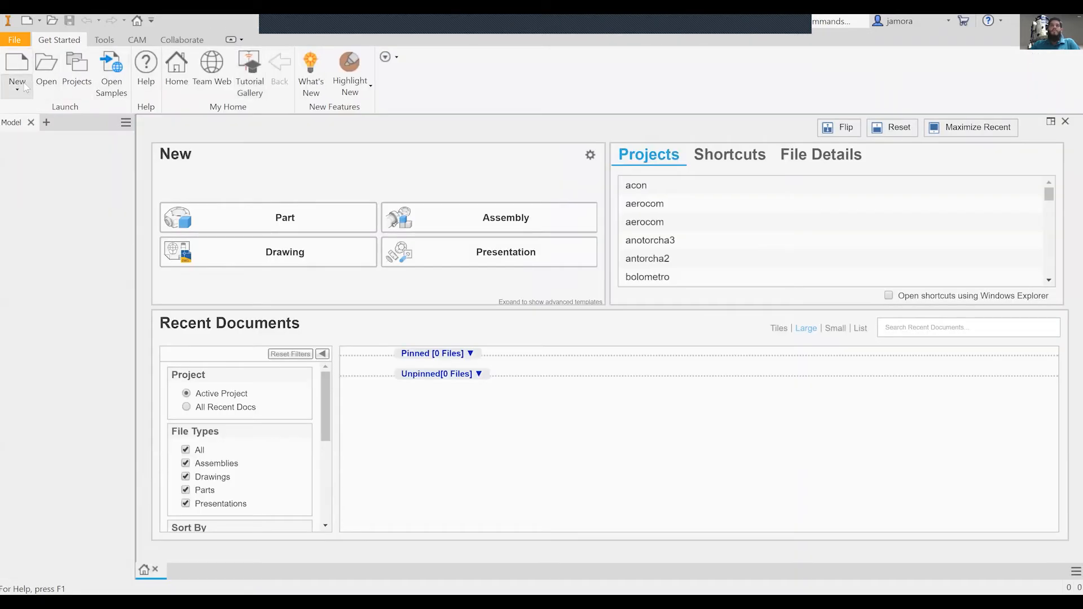
pyautogui.click(21, 89)
pyautogui.click(35, 115)
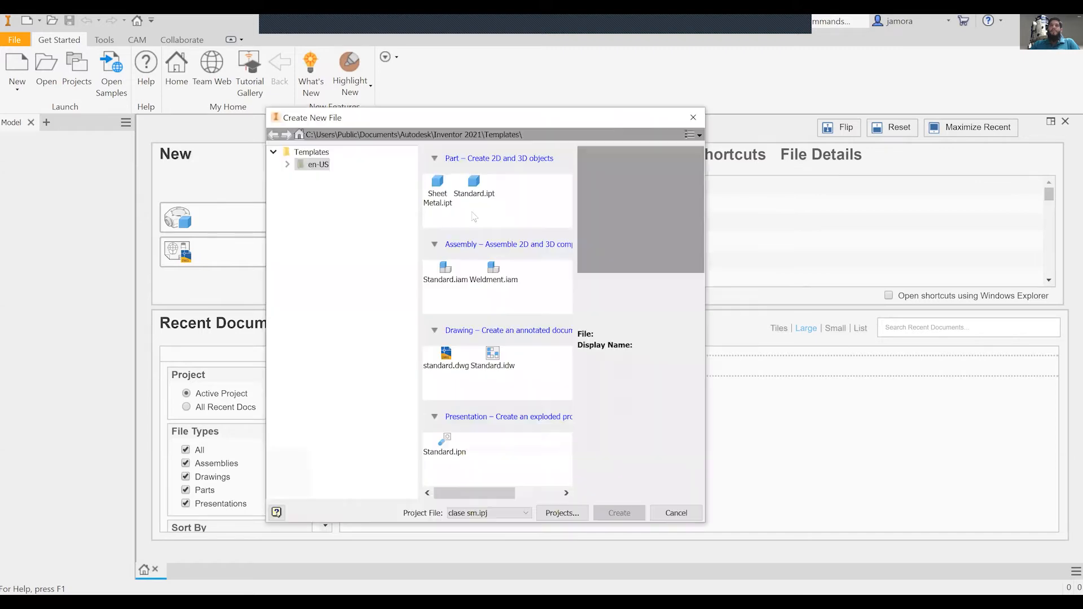
pyautogui.click(287, 164)
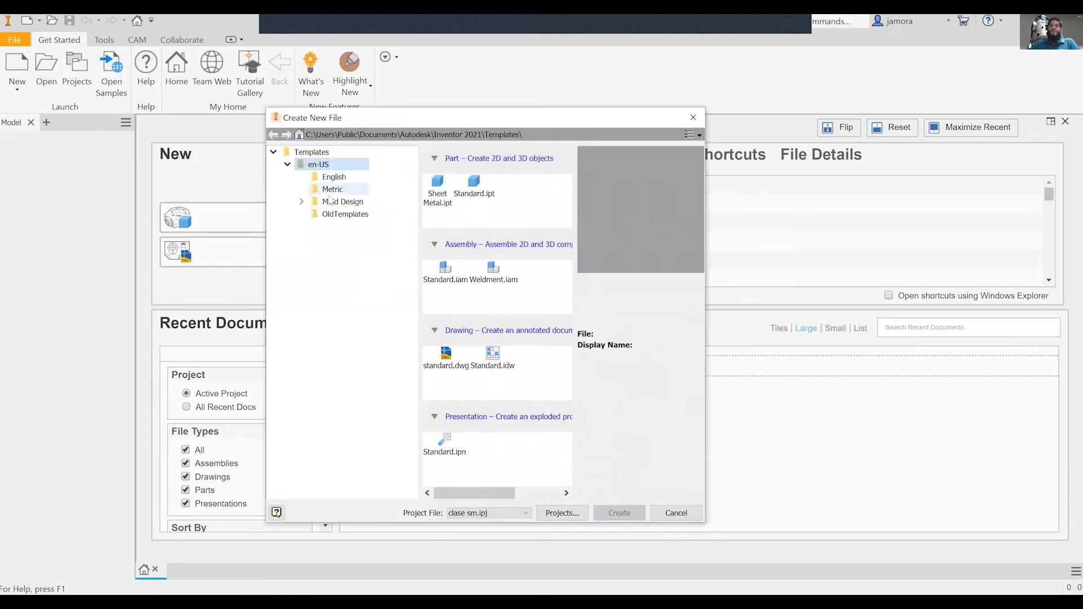
pyautogui.click(332, 189)
pyautogui.click(539, 198)
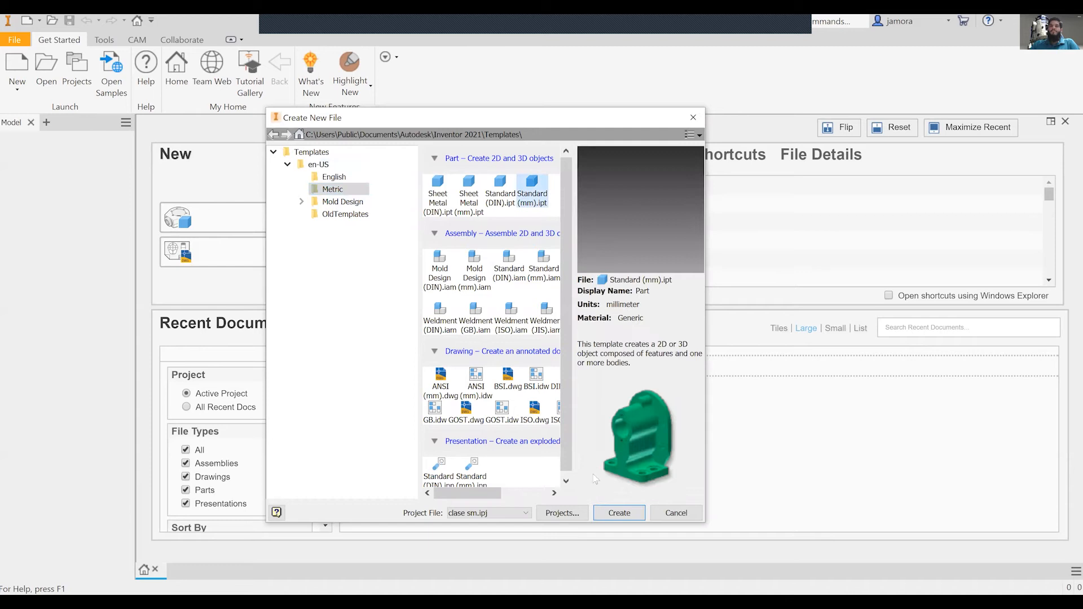
pyautogui.click(614, 513)
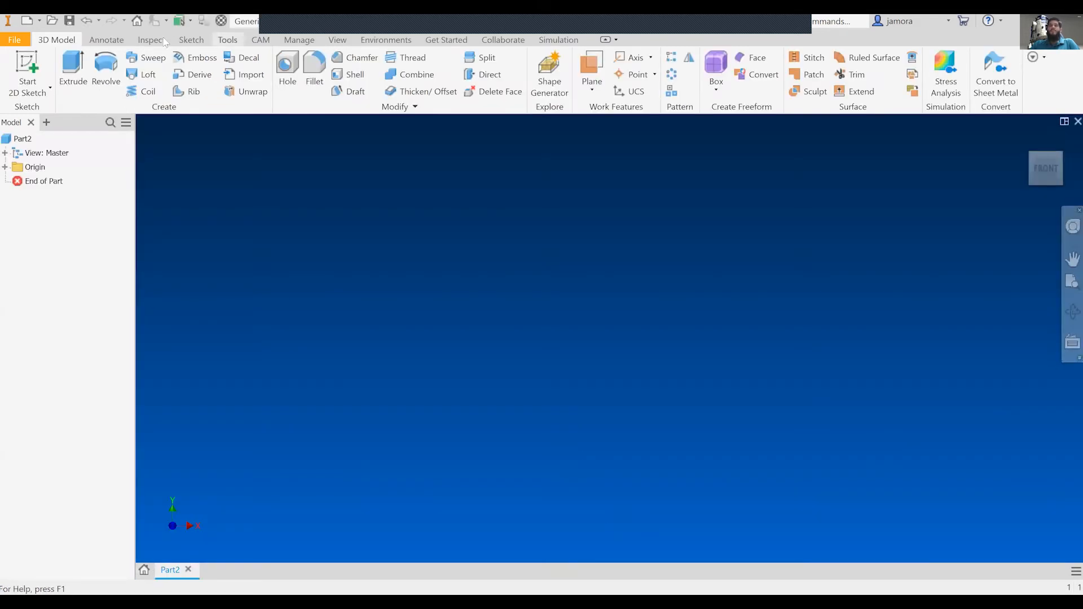
# Step: Start a 2D sketch on the vertical front (XY) origin plane
pyautogui.click(34, 62)
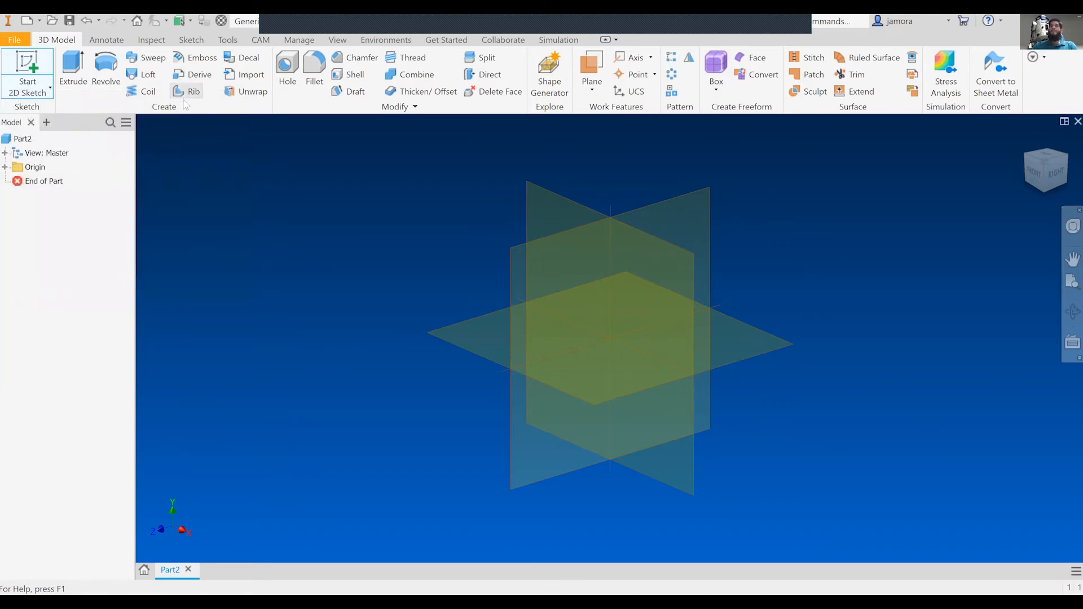
pyautogui.press('s')
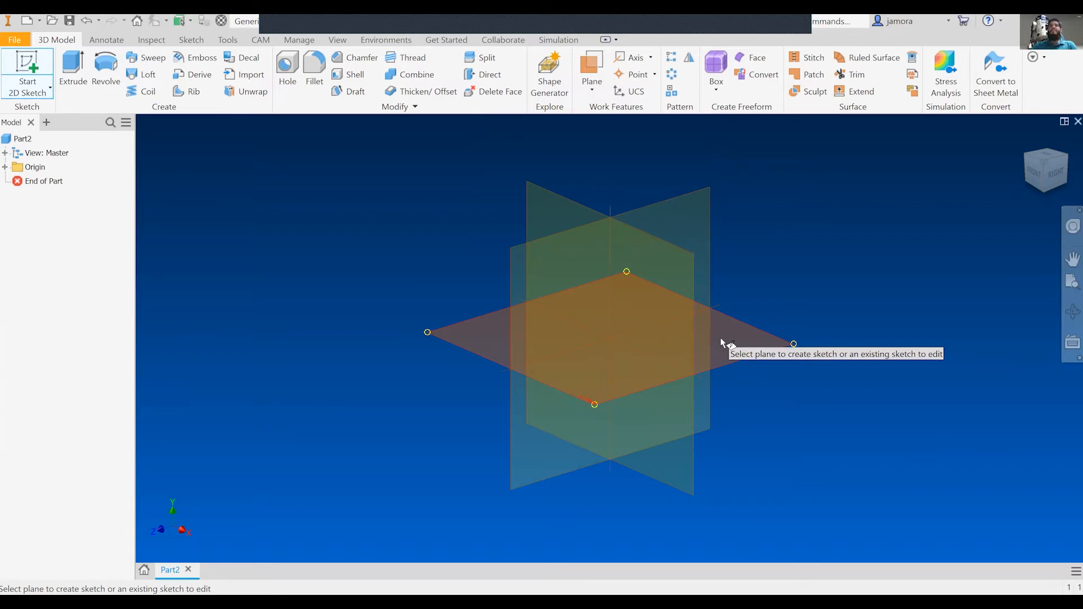
pyautogui.press('Escape')
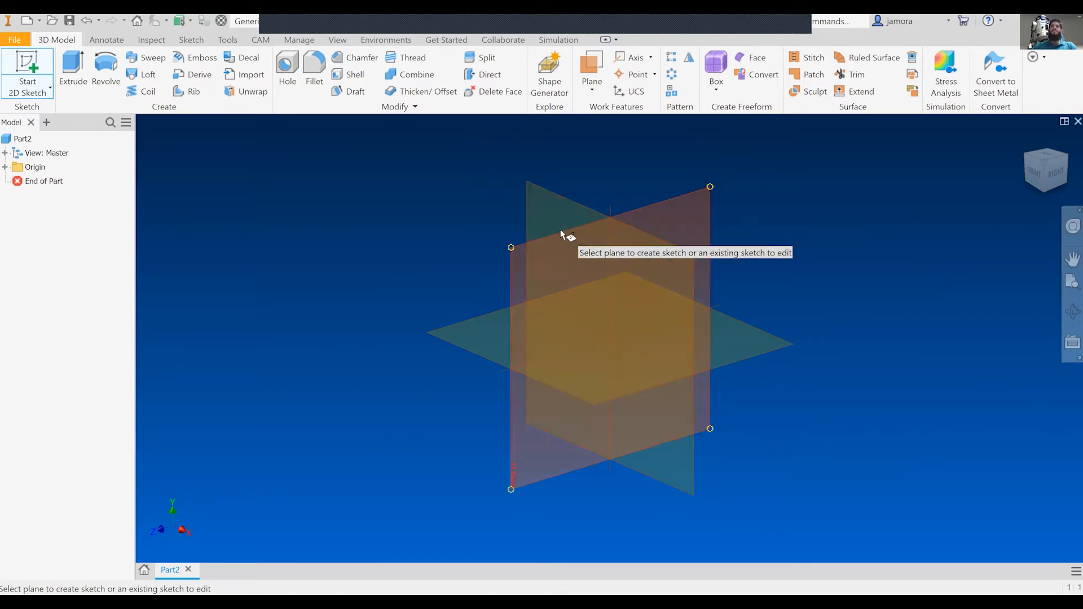
pyautogui.click(554, 212)
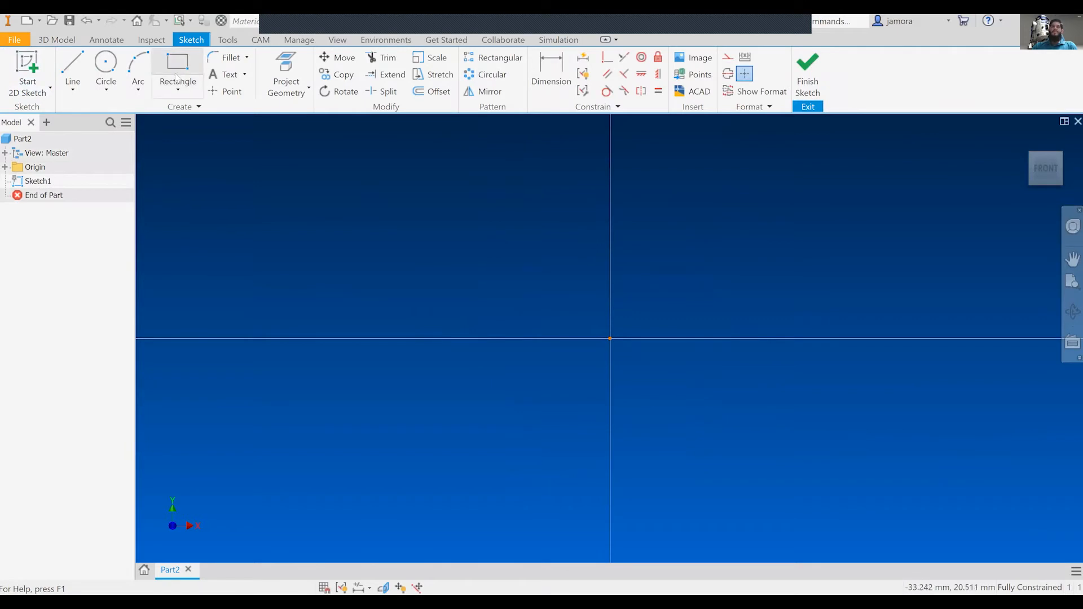
# Step: Draw a two-point center rectangle on the origin, 25 mm wide and 12 mm high
pyautogui.click(179, 90)
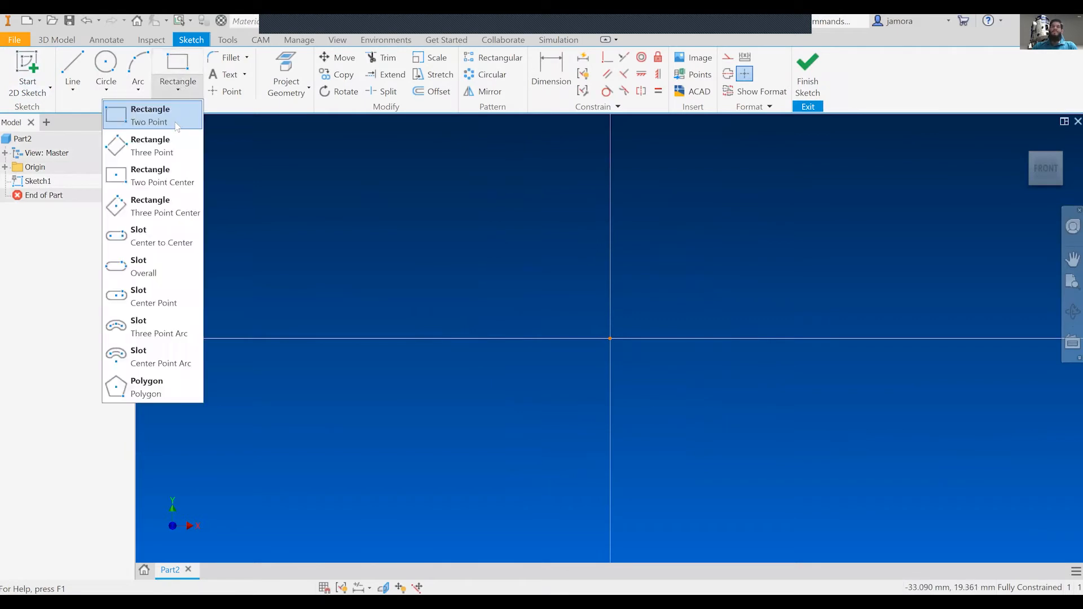
pyautogui.click(162, 181)
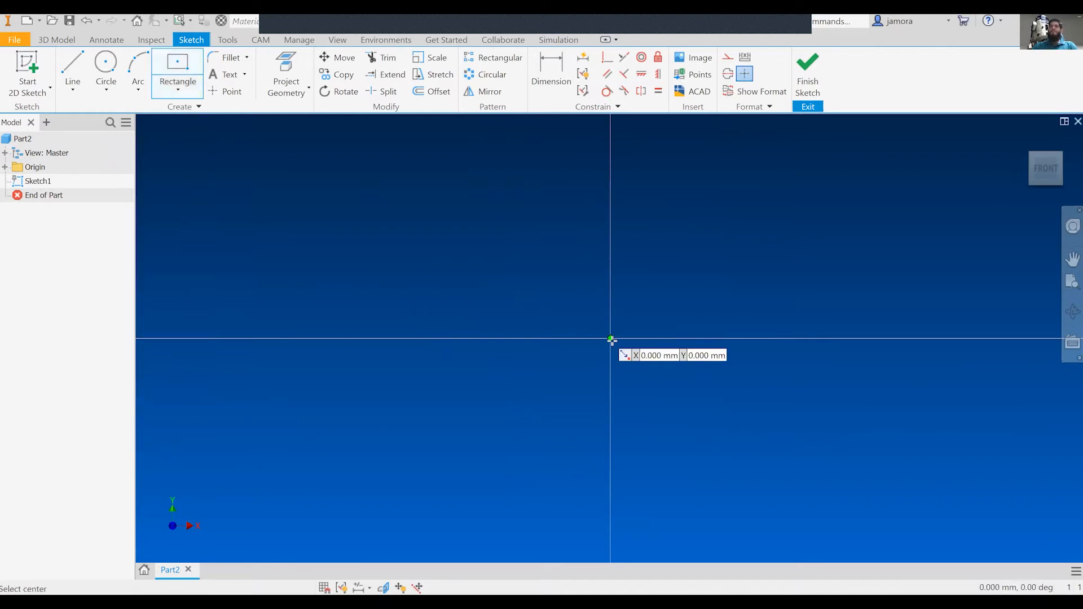
pyautogui.press('Return')
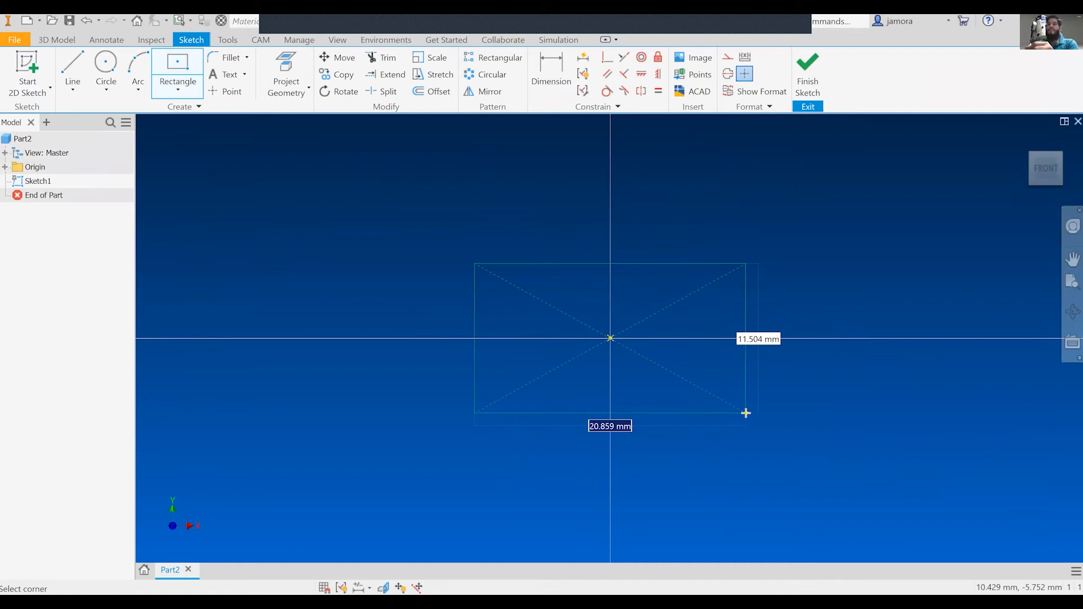
pyautogui.write('25')
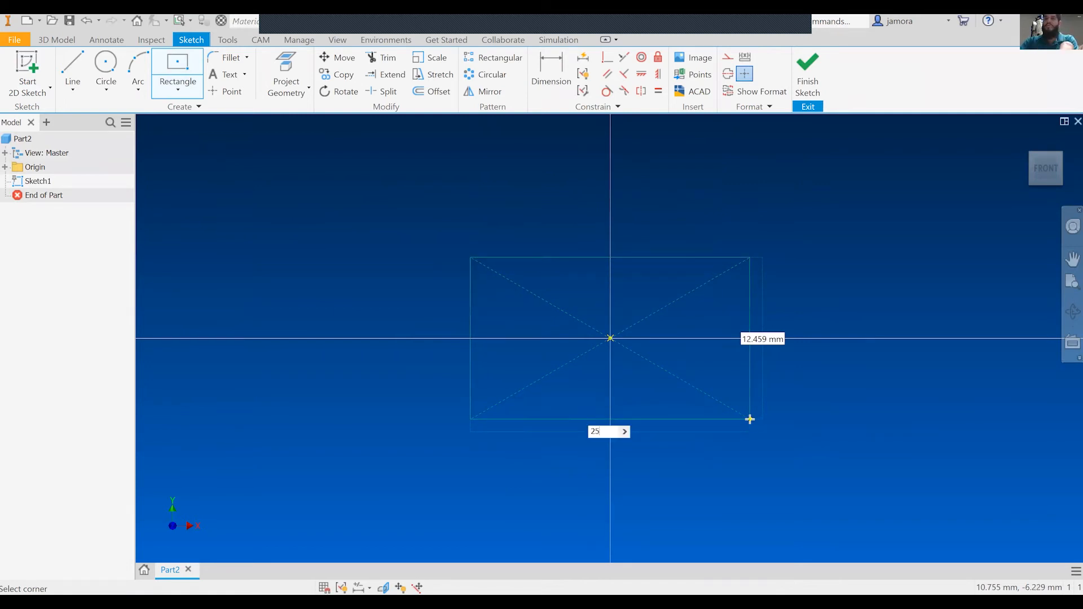
pyautogui.press('Tab')
pyautogui.write('12')
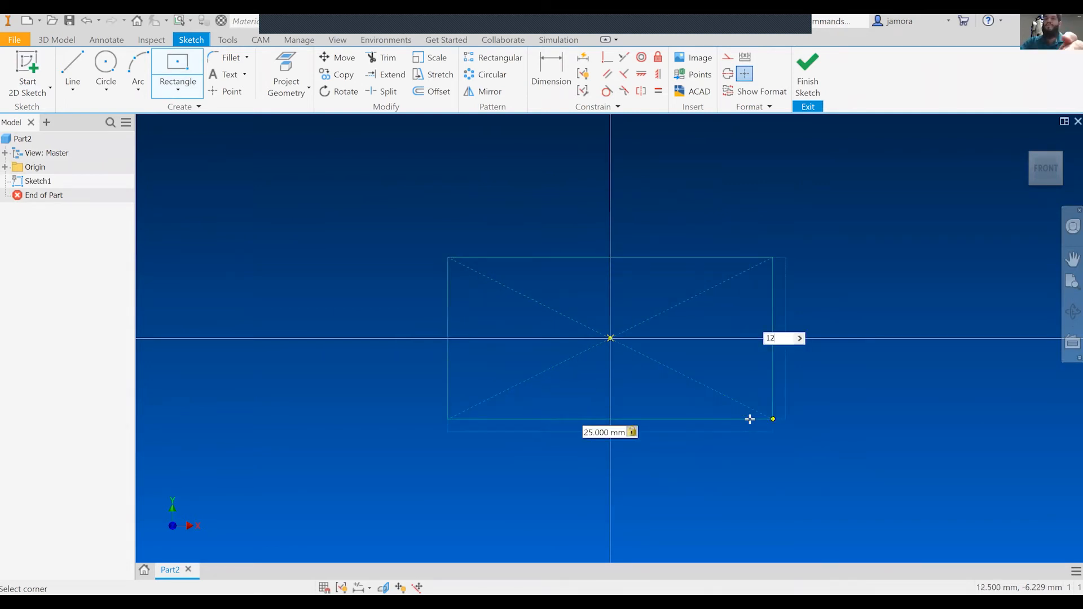
pyautogui.press('Tab')
pyautogui.press('Return')
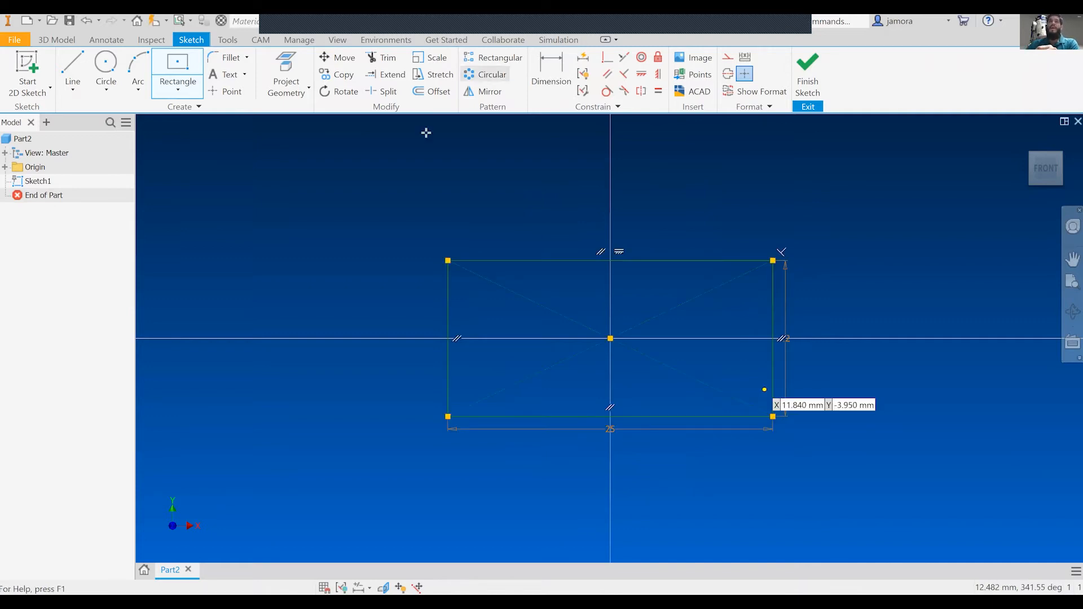
# Step: Round all four corners of the rectangle with 3 mm sketch fillets
pyautogui.click(238, 57)
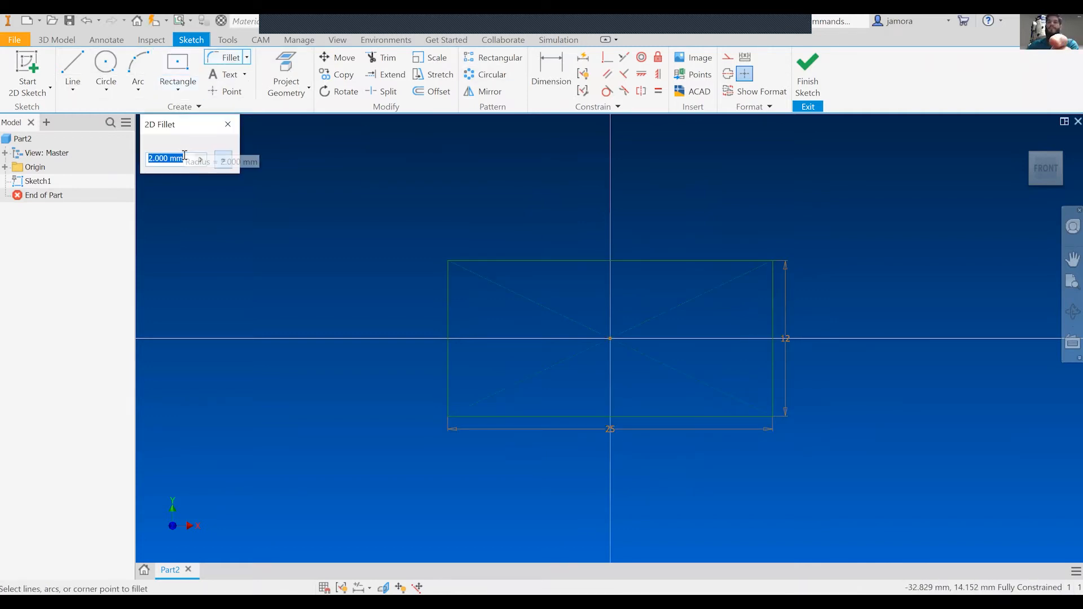
pyautogui.write('3')
pyautogui.click(467, 261)
pyautogui.click(449, 278)
pyautogui.click(709, 258)
pyautogui.click(773, 284)
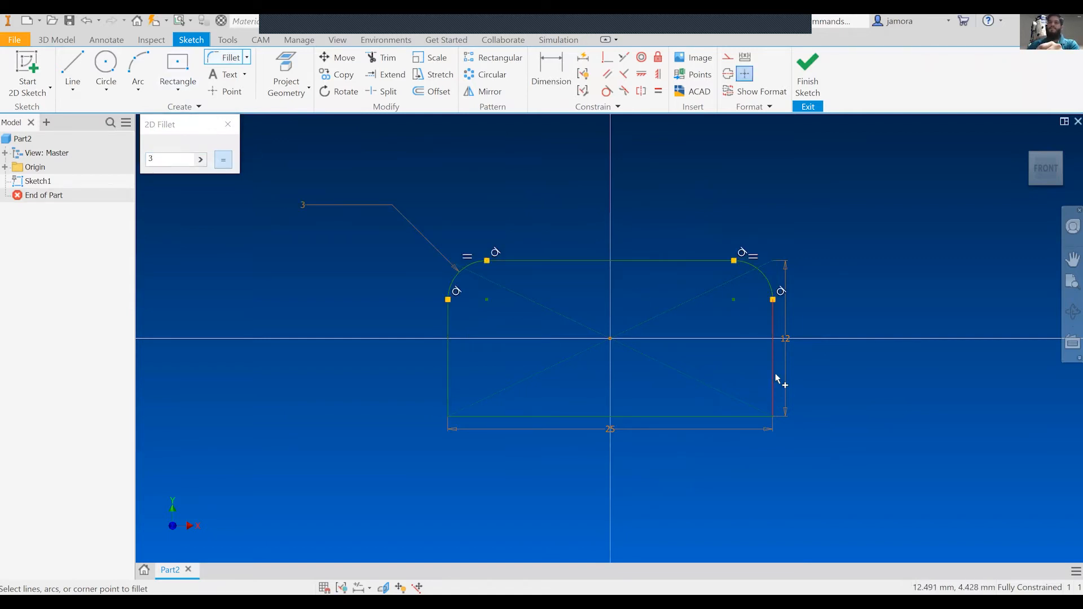
pyautogui.click(734, 421)
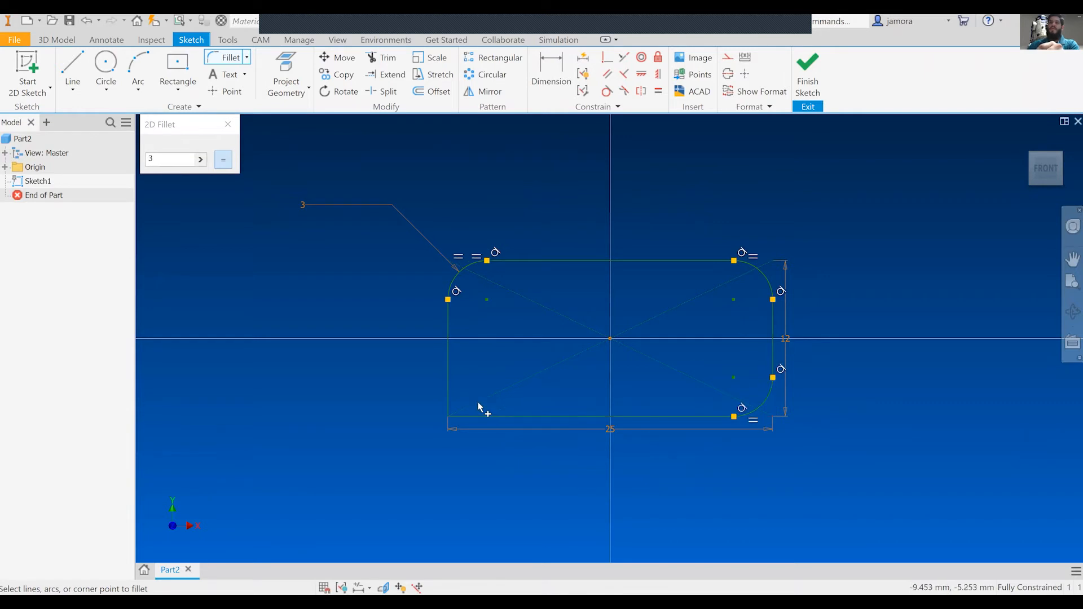
pyautogui.click(477, 416)
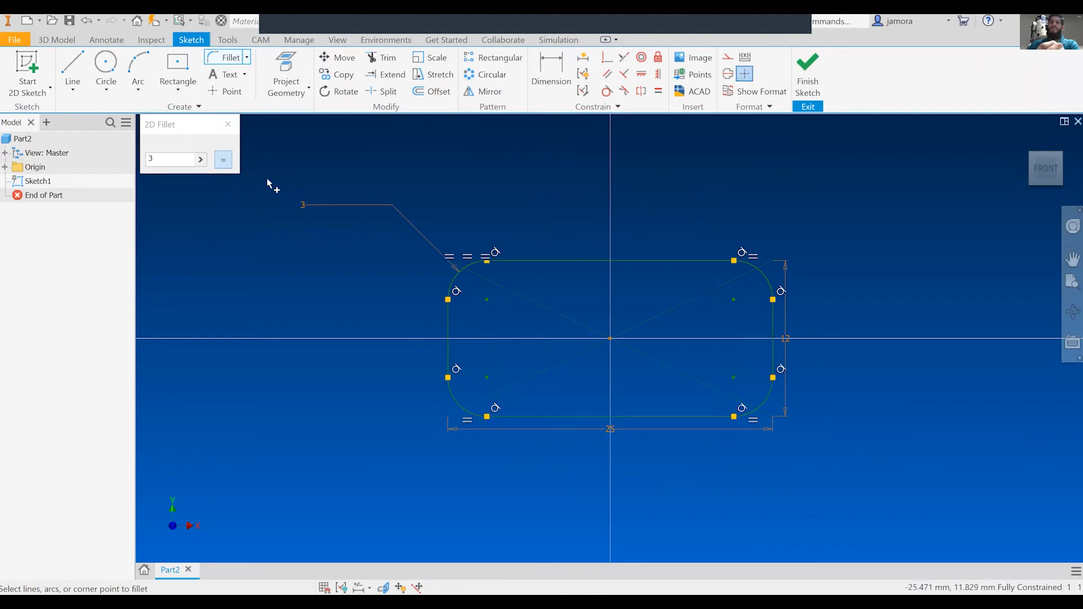
pyautogui.click(228, 124)
# Step: Draw two 3 mm diameter circles in the upper half of the rectangle, one on each side of the vertical axis
pyautogui.click(106, 67)
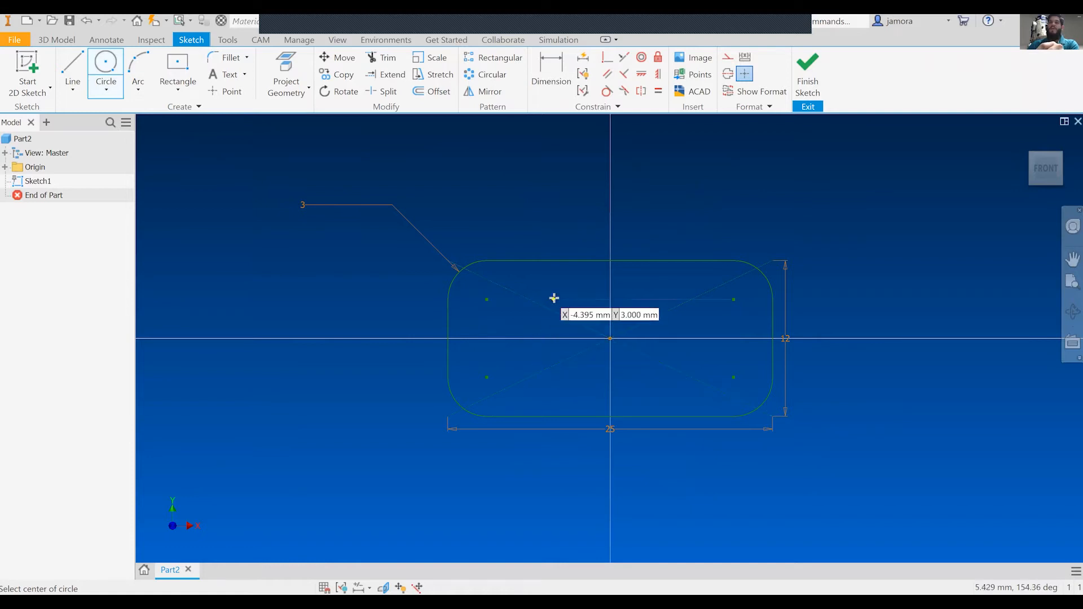
pyautogui.press('Return')
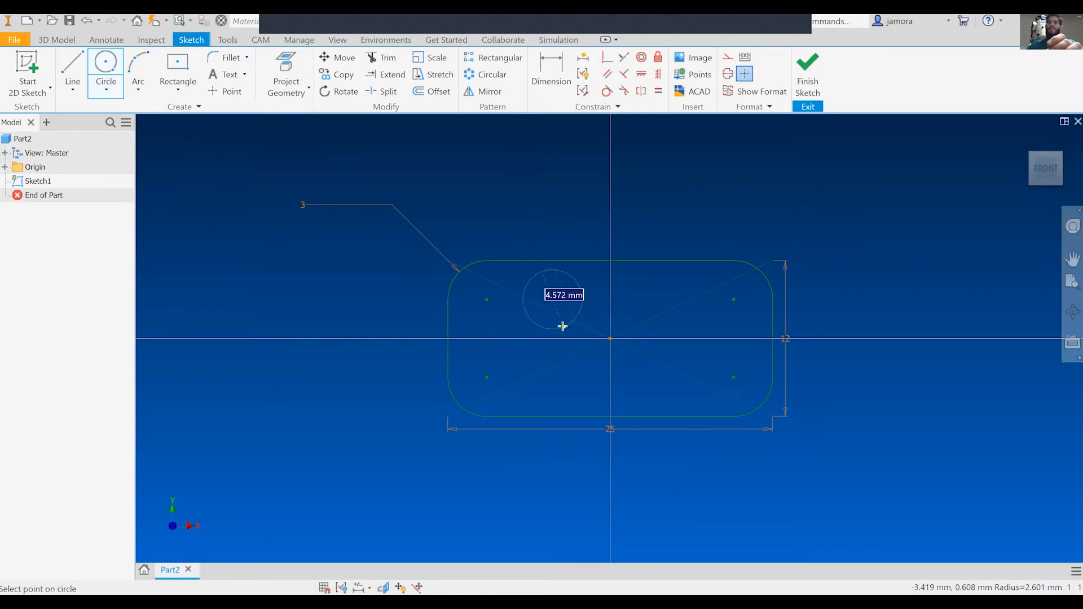
pyautogui.write('3')
pyautogui.press('Tab')
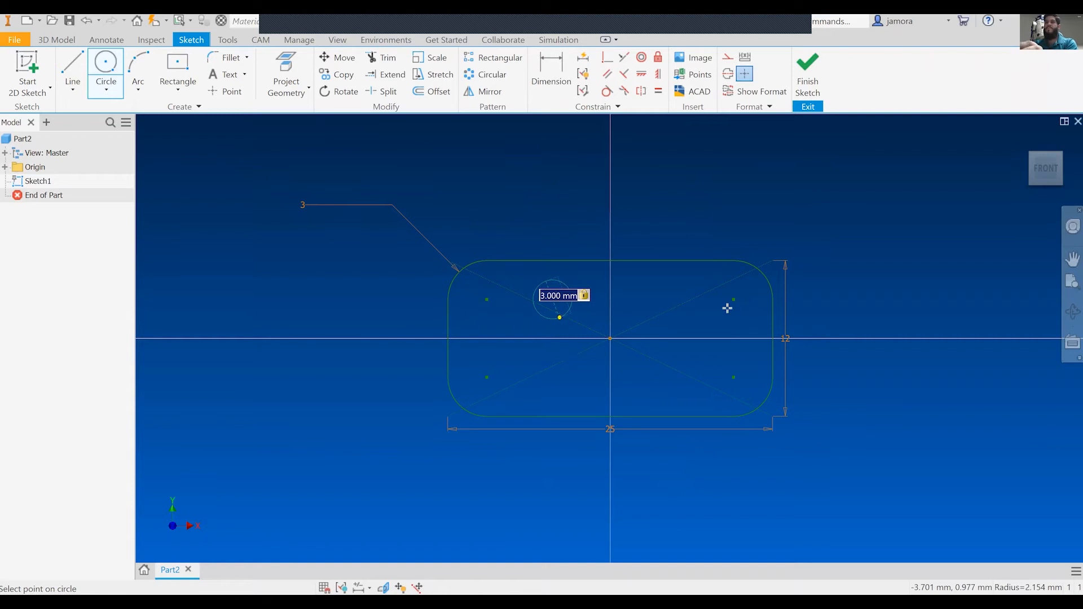
pyautogui.press('Return')
pyautogui.click(698, 286)
pyautogui.press('BackSpace')
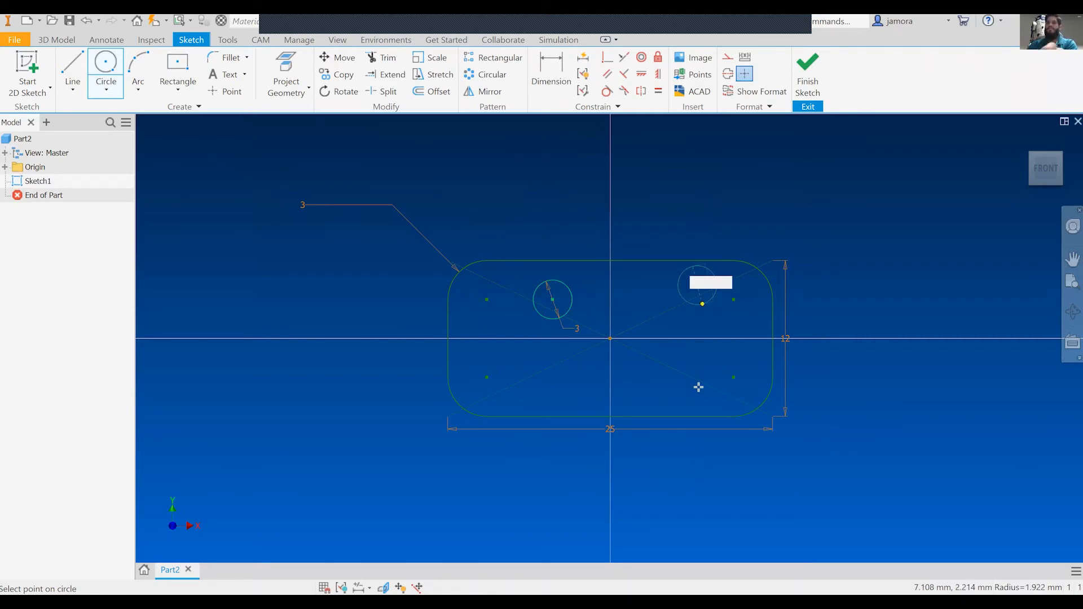
pyautogui.write('3')
pyautogui.press('Return')
# Step: Draw two more 3 mm diameter circles in the lower half of the rectangle, roughly below the upper ones
pyautogui.click(699, 363)
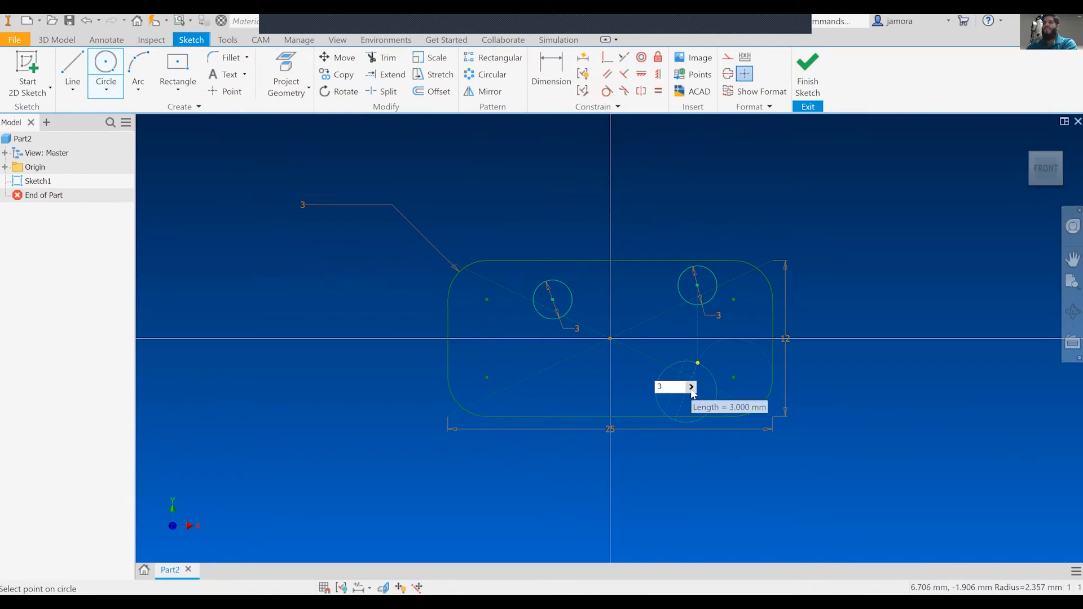
pyautogui.press('Return')
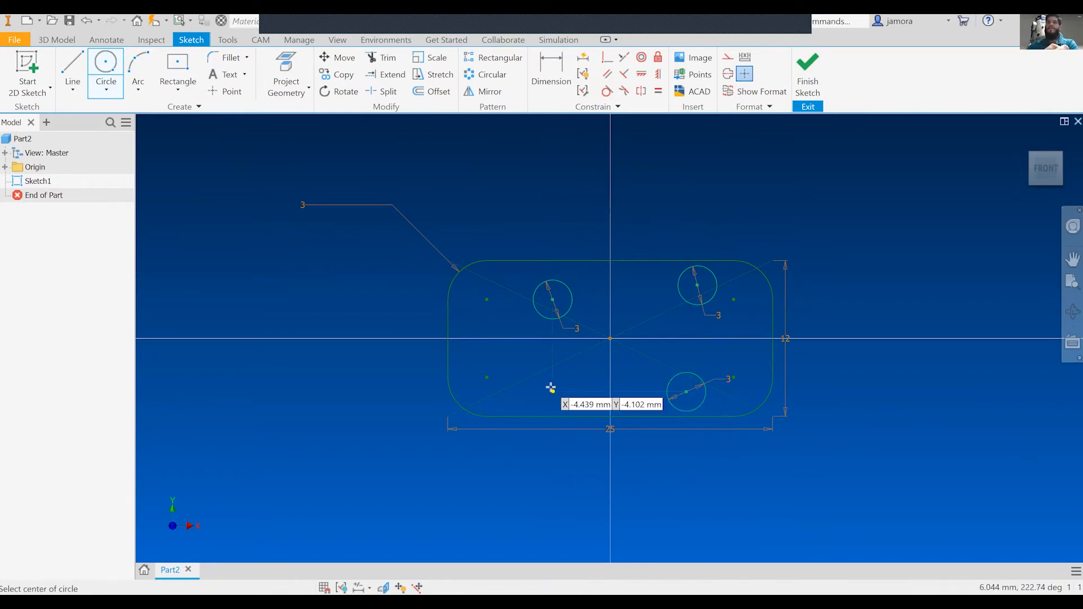
pyautogui.click(535, 375)
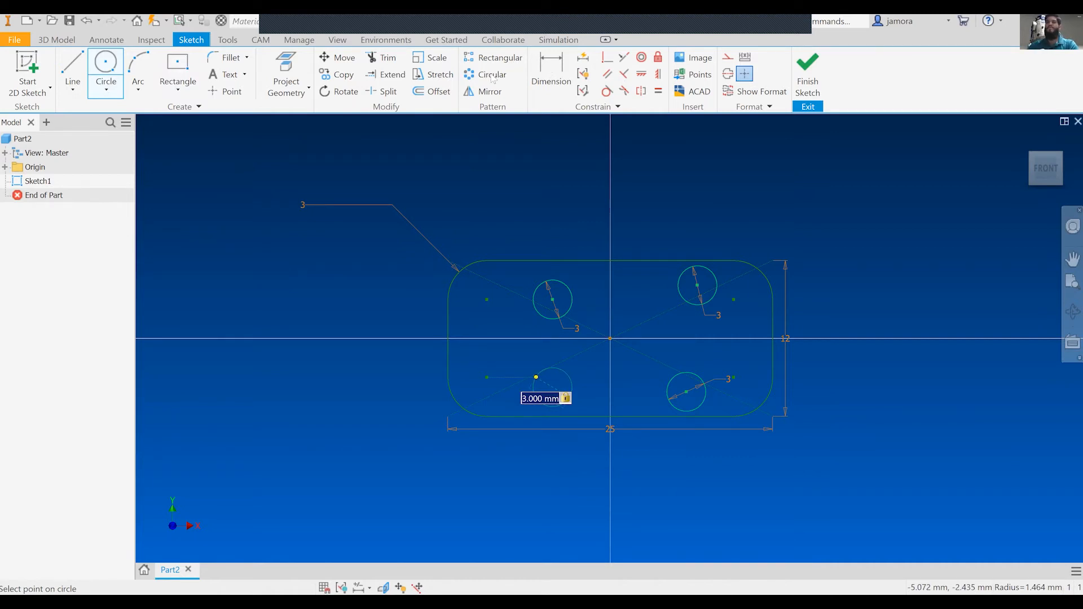
pyautogui.press('Return')
# Step: Dimension the upper-left circle's center 3 mm from the rectangle's top edge and 7 mm from its left edge
pyautogui.press('d')
pyautogui.click(552, 299)
pyautogui.click(565, 261)
pyautogui.click(521, 224)
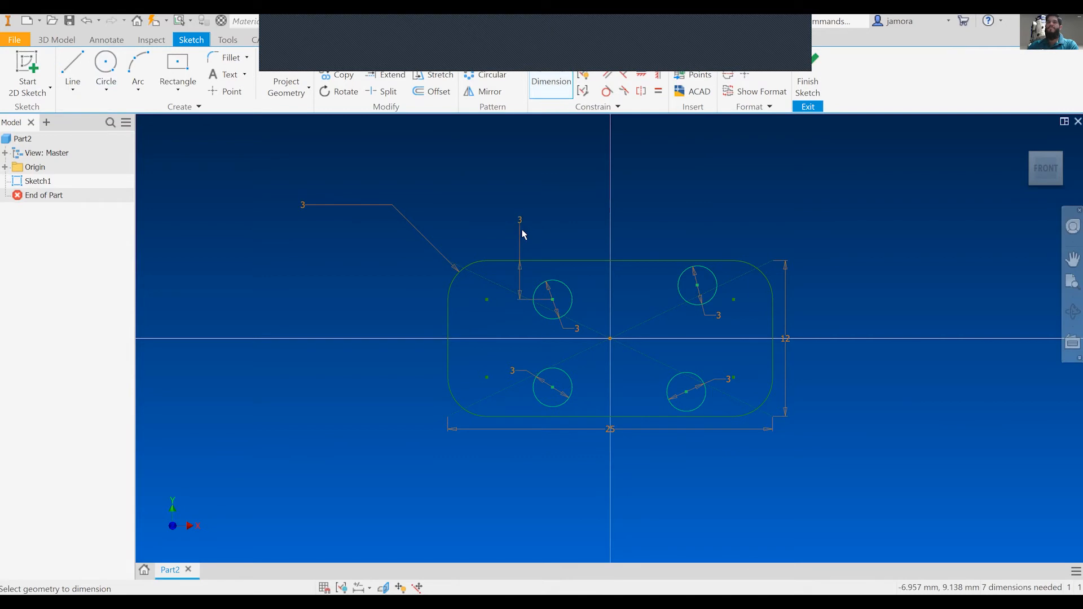
pyautogui.click(547, 302)
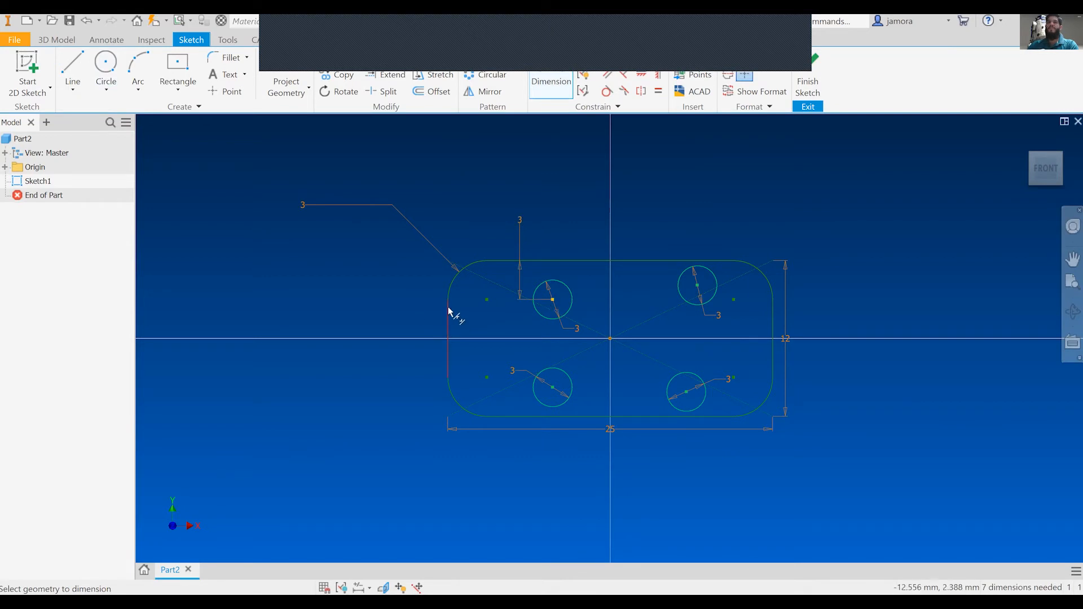
pyautogui.click(380, 298)
pyautogui.write('7')
pyautogui.press('Return')
# Step: Dimension the upper-right circle's center 3 mm from the rectangle's top edge and 7 mm from its right edge
pyautogui.click(698, 286)
pyautogui.click(712, 261)
pyautogui.click(731, 213)
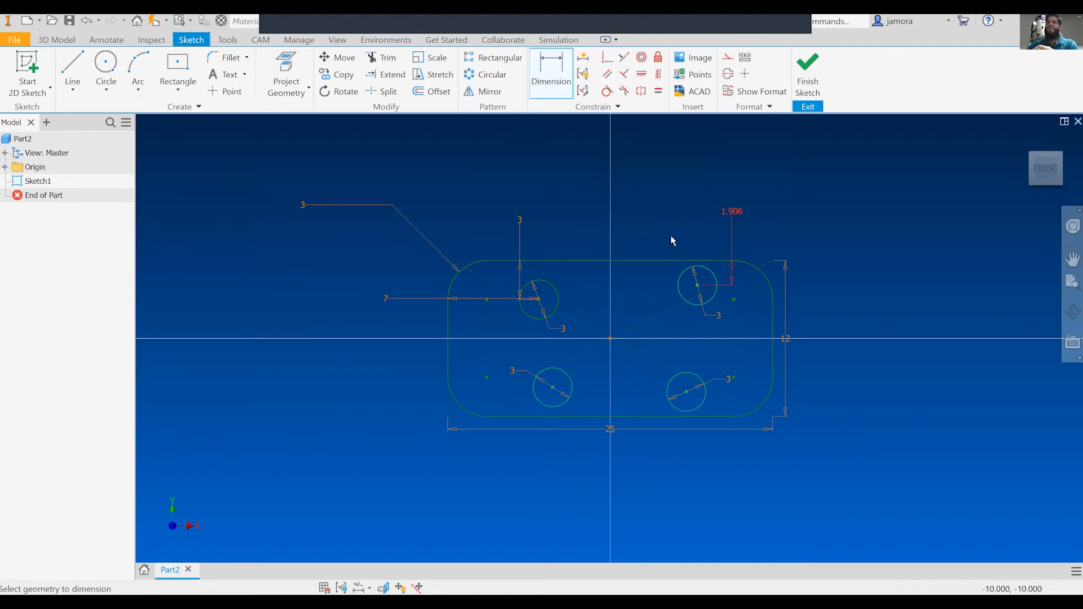
pyautogui.click(734, 214)
pyautogui.write('3')
pyautogui.press('Return')
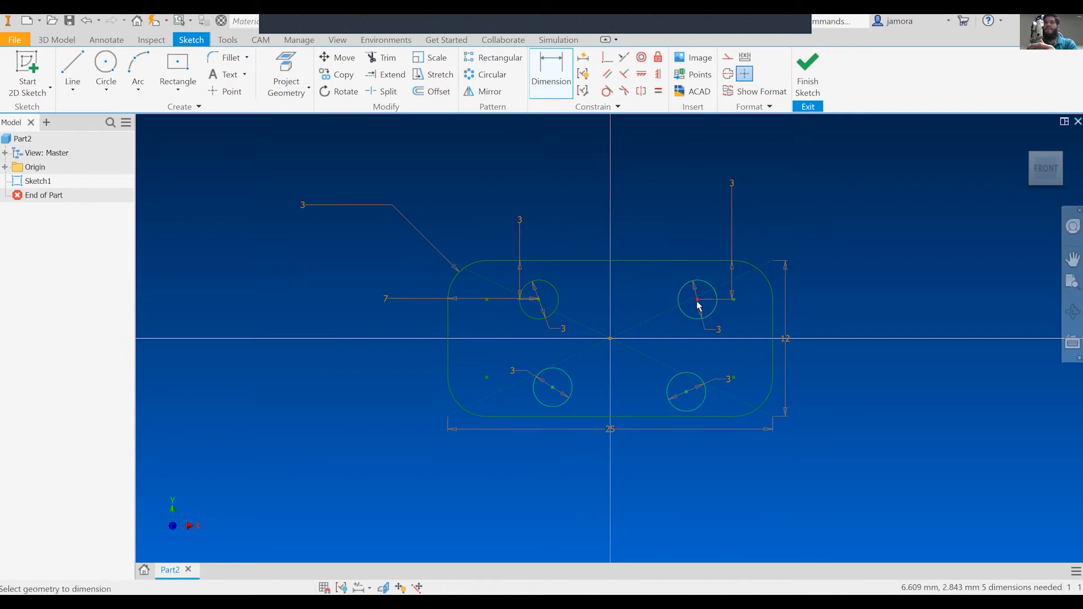
pyautogui.click(774, 318)
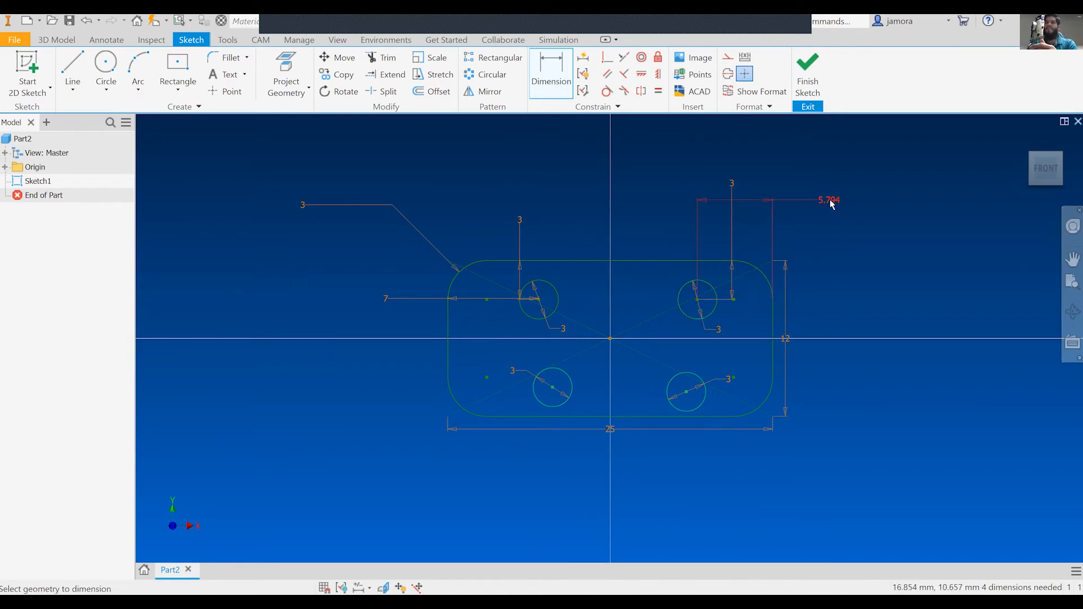
pyautogui.click(830, 204)
pyautogui.write('7')
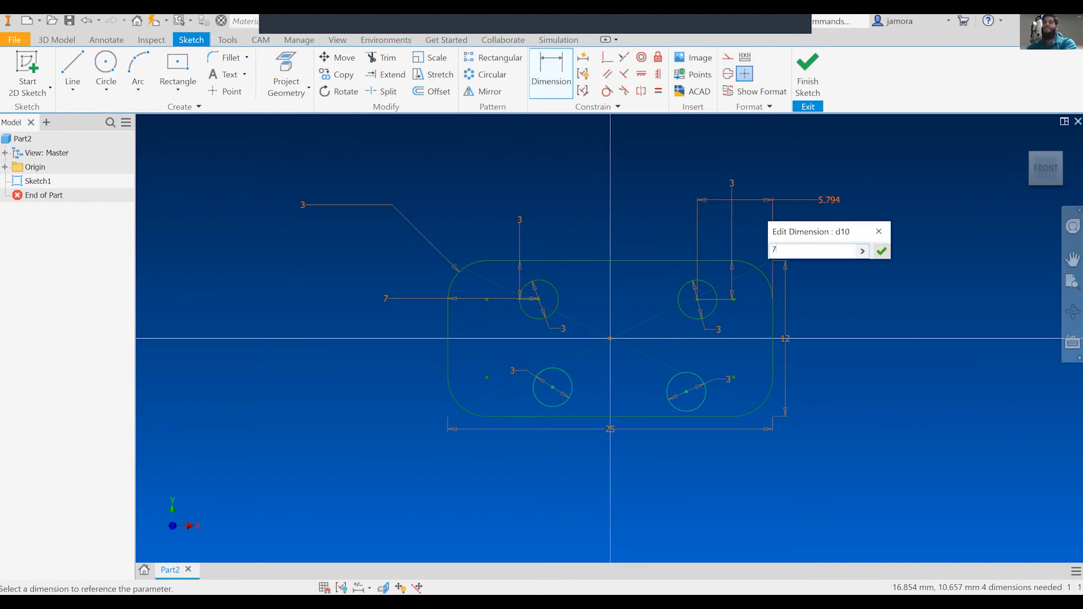
pyautogui.press('Return')
# Step: Dimension the lower-right circle's center 7 mm from the rectangle's right edge and 3 mm from its bottom edge
pyautogui.click(686, 391)
pyautogui.click(774, 370)
pyautogui.click(736, 353)
pyautogui.write('7')
pyautogui.press('Return')
pyautogui.click(682, 395)
pyautogui.click(719, 417)
pyautogui.click(638, 391)
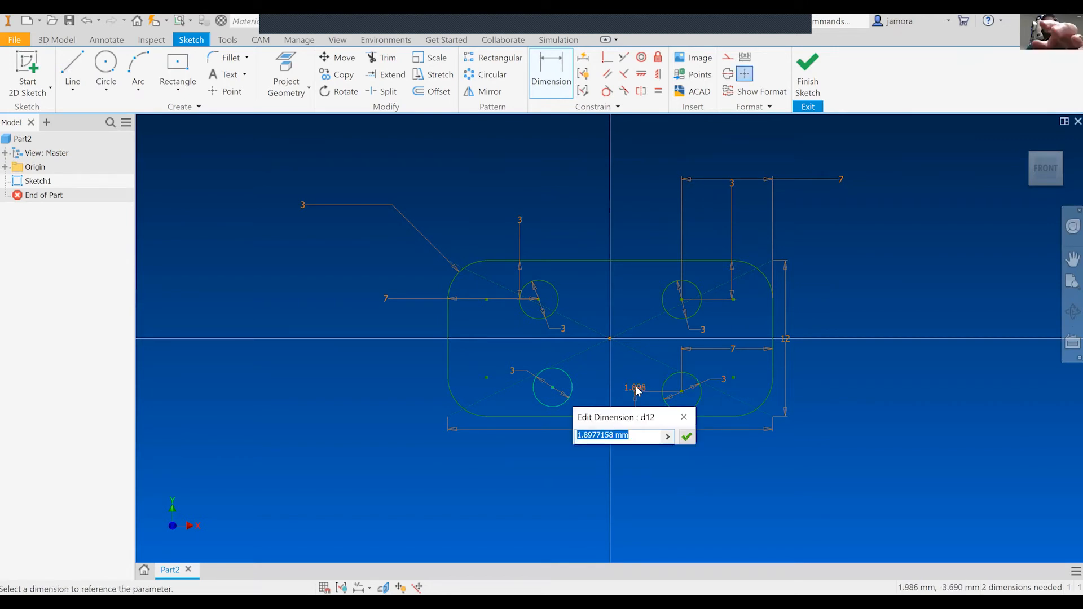
pyautogui.write('3')
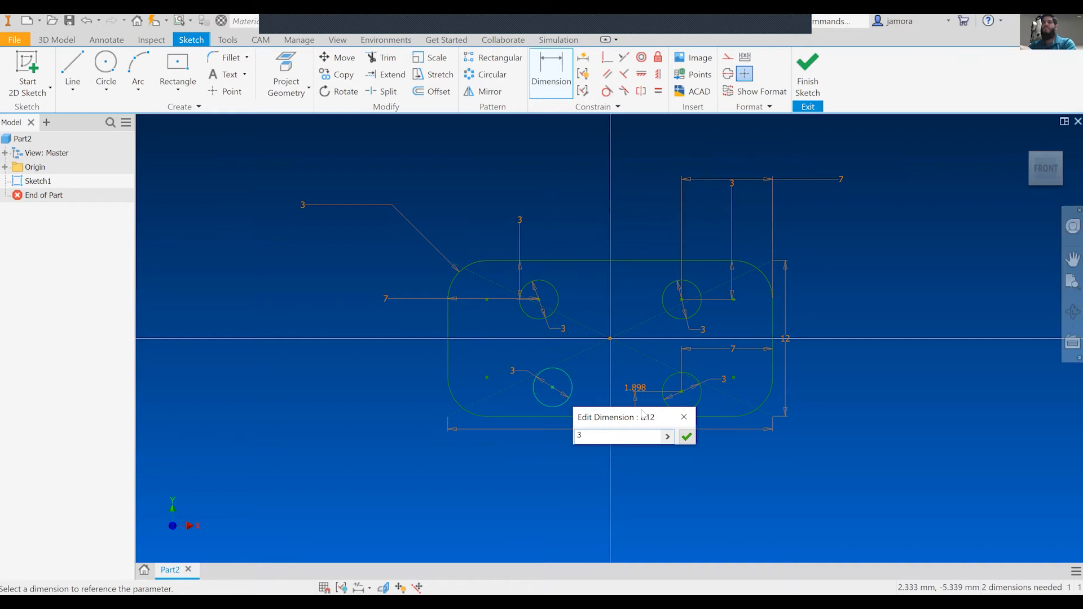
pyautogui.press('Return')
# Step: Dimension the lower-left circle's center 3 mm from the rectangle's bottom edge and 7 mm from its left edge
pyautogui.click(551, 389)
pyautogui.click(564, 417)
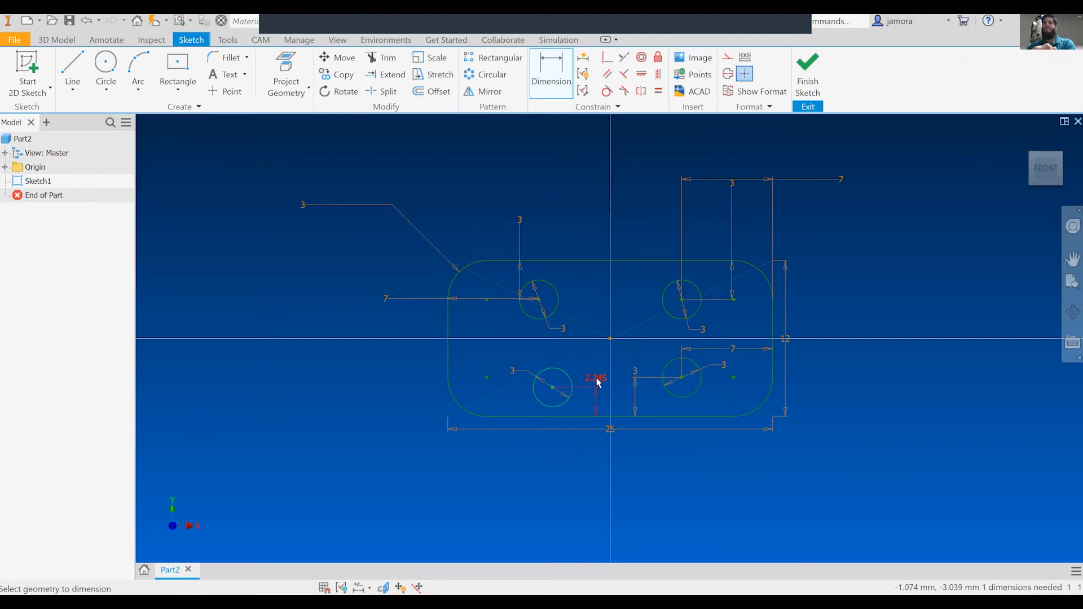
pyautogui.click(598, 383)
pyautogui.write('3')
pyautogui.press('Return')
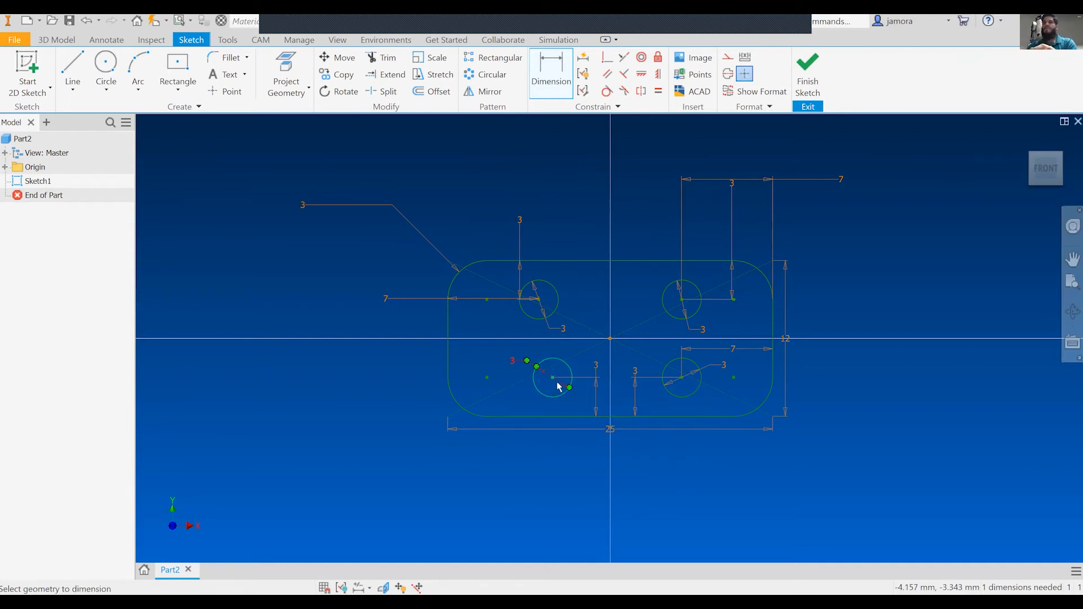
pyautogui.click(553, 377)
pyautogui.click(448, 377)
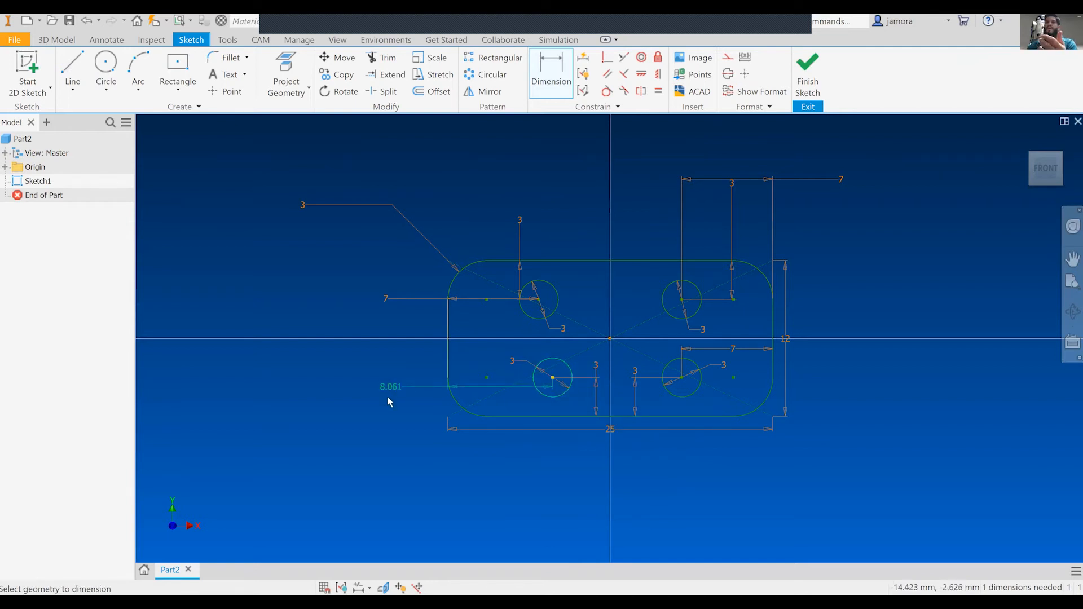
pyautogui.click(385, 390)
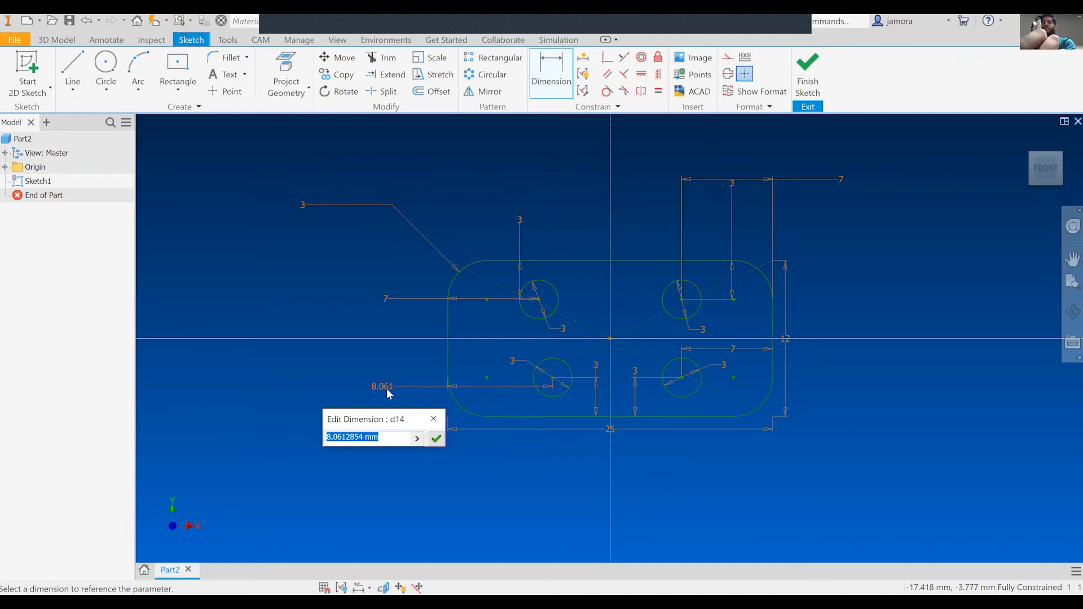
pyautogui.write('7')
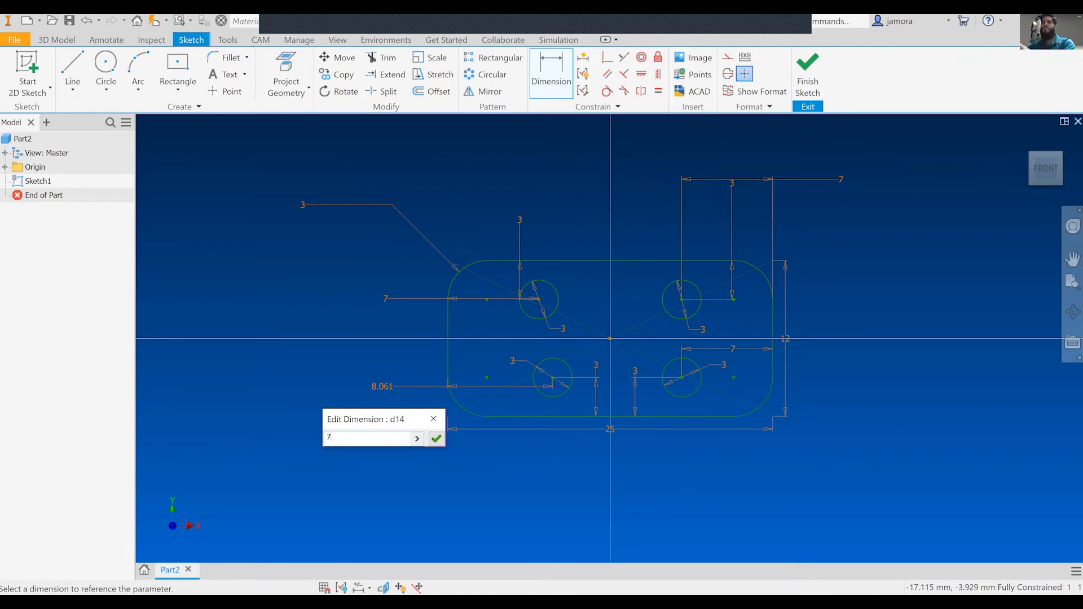
pyautogui.press('Return')
# Step: Finish the sketch and extrude the rounded rectangle profile with its four holes 10 mm
pyautogui.click(806, 76)
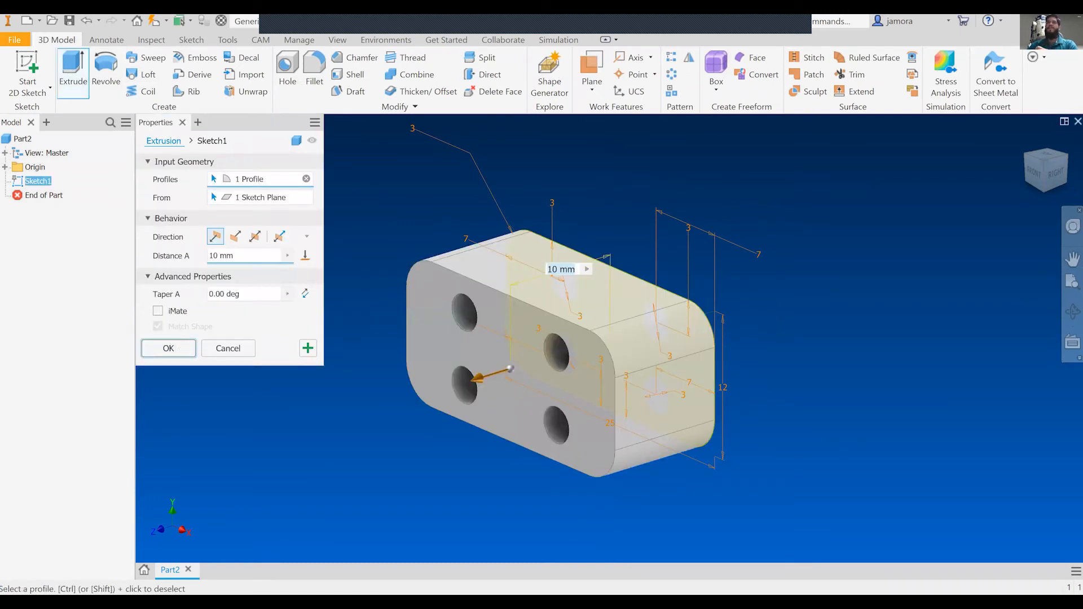
pyautogui.press('Return')
# Step: Inspect the extruded part from the front together with the dimensions of the sketch behind the extrusion
pyautogui.click(1034, 174)
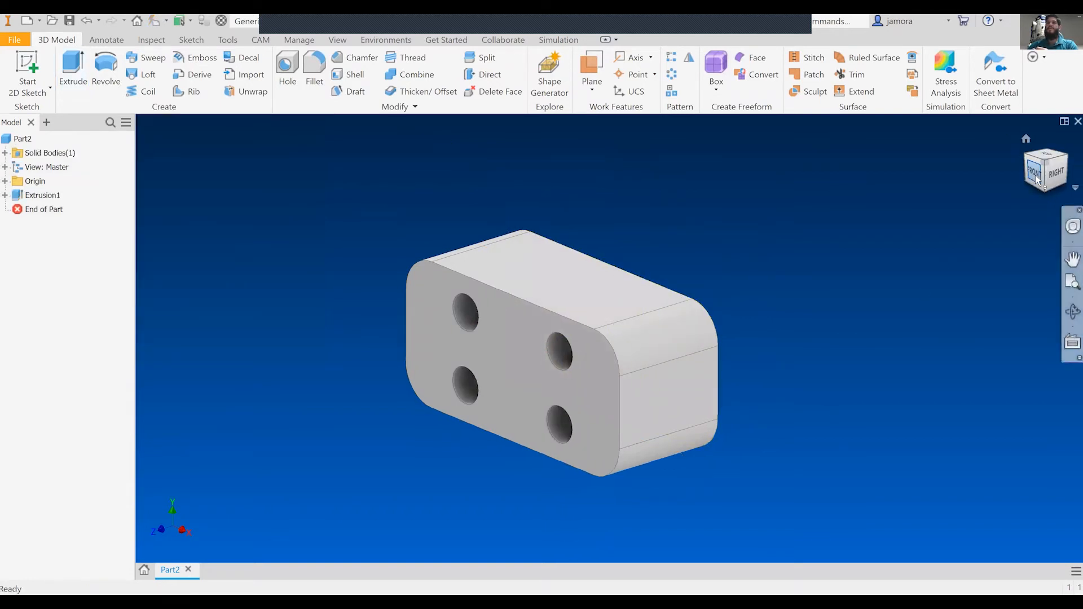
pyautogui.click(5, 196)
pyautogui.click(47, 210)
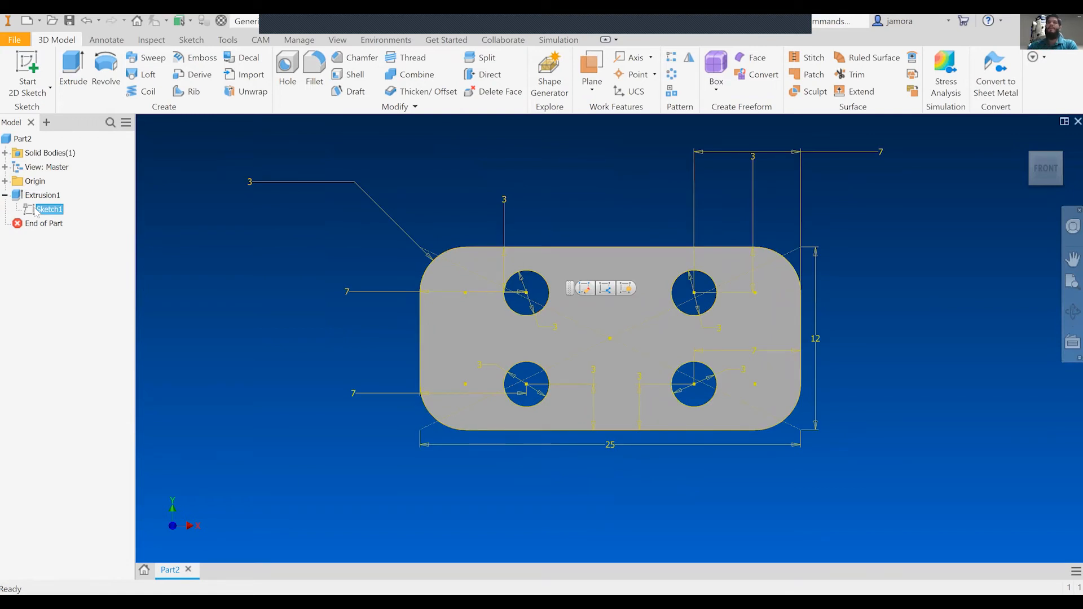
pyautogui.click(4, 195)
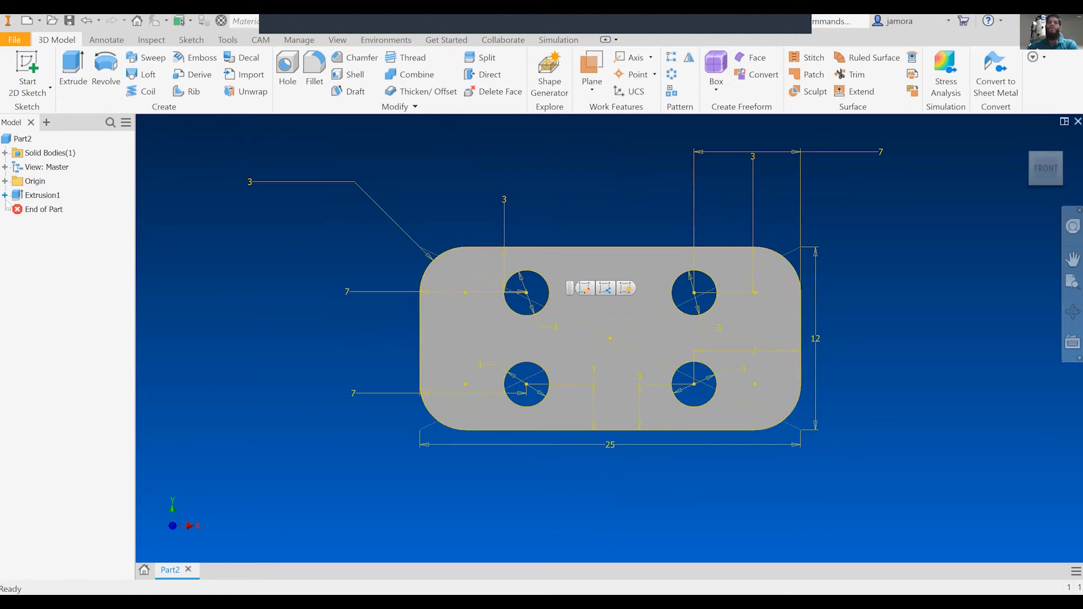
pyautogui.click(292, 293)
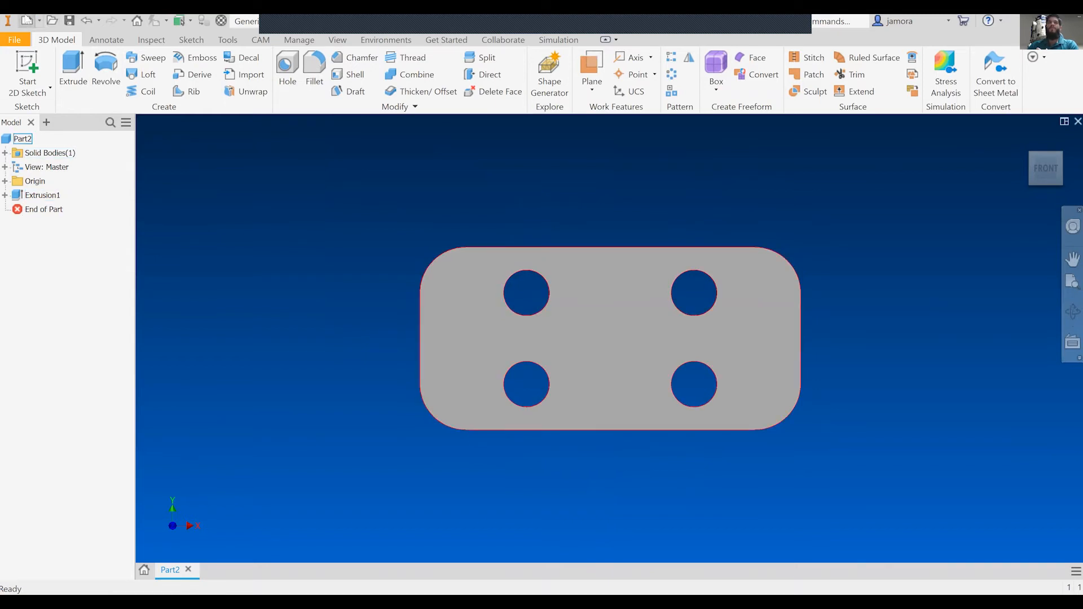
# Step: Create a new part from the metric Standard (mm).ipt template and start a 2D sketch on its front plane
pyautogui.hotkey('ctrl', 'n')
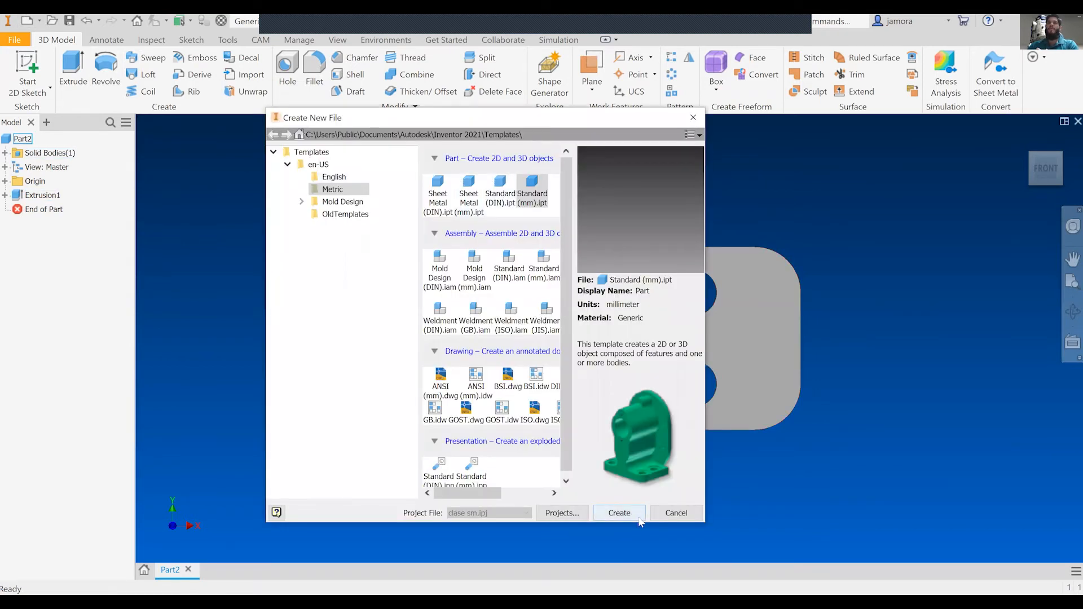
pyautogui.click(619, 513)
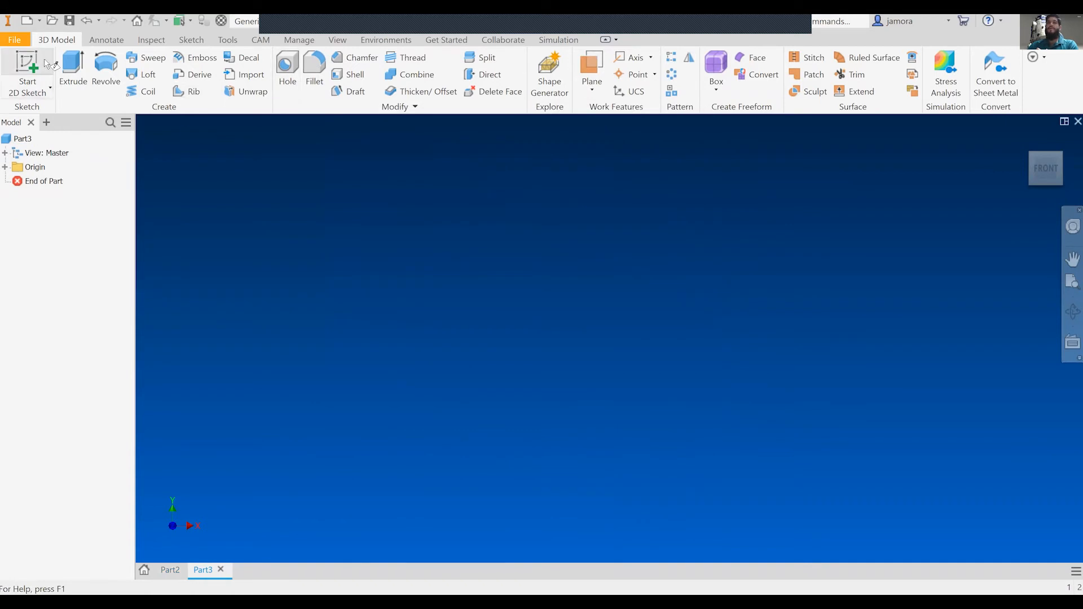
pyautogui.click(530, 212)
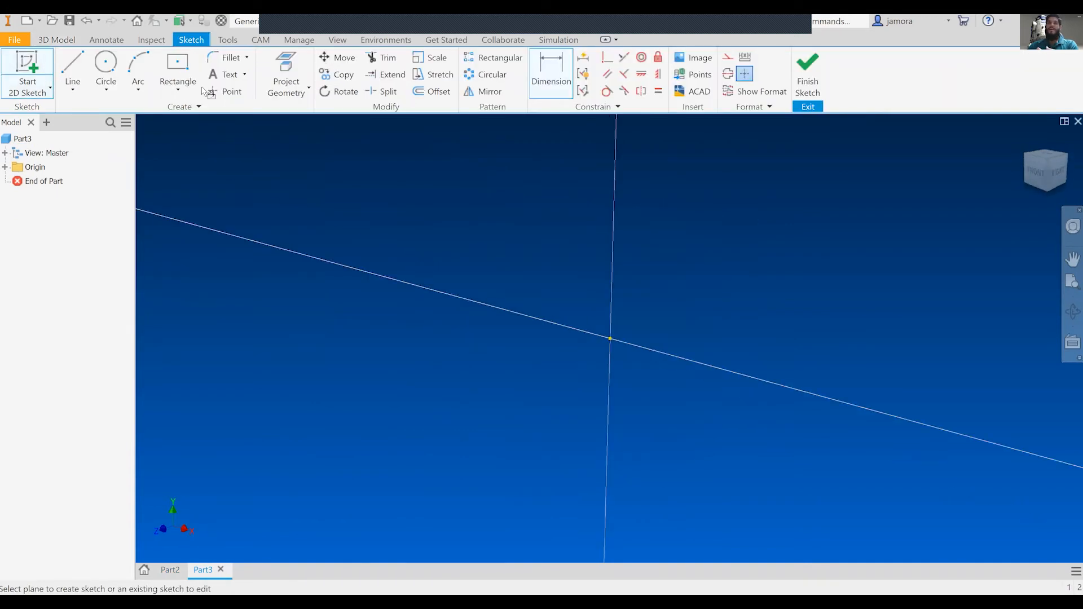
# Step: Draw a center rectangle 25 mm wide and 12 mm high, centered on the origin
pyautogui.click(177, 71)
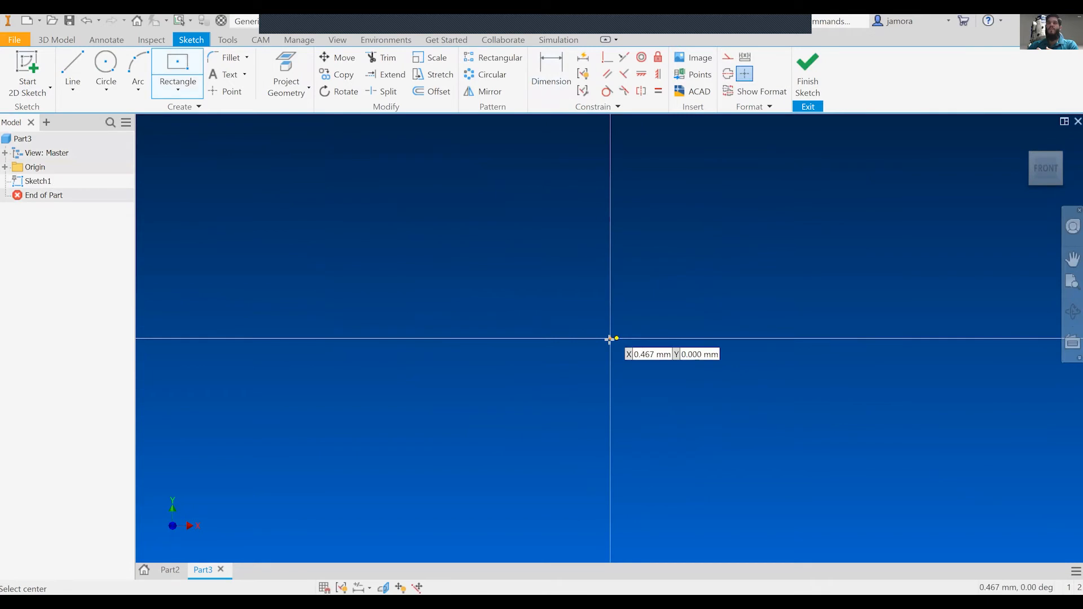
pyautogui.press('Return')
pyautogui.write('25')
pyautogui.press('Tab')
pyautogui.write('12')
pyautogui.press('Return')
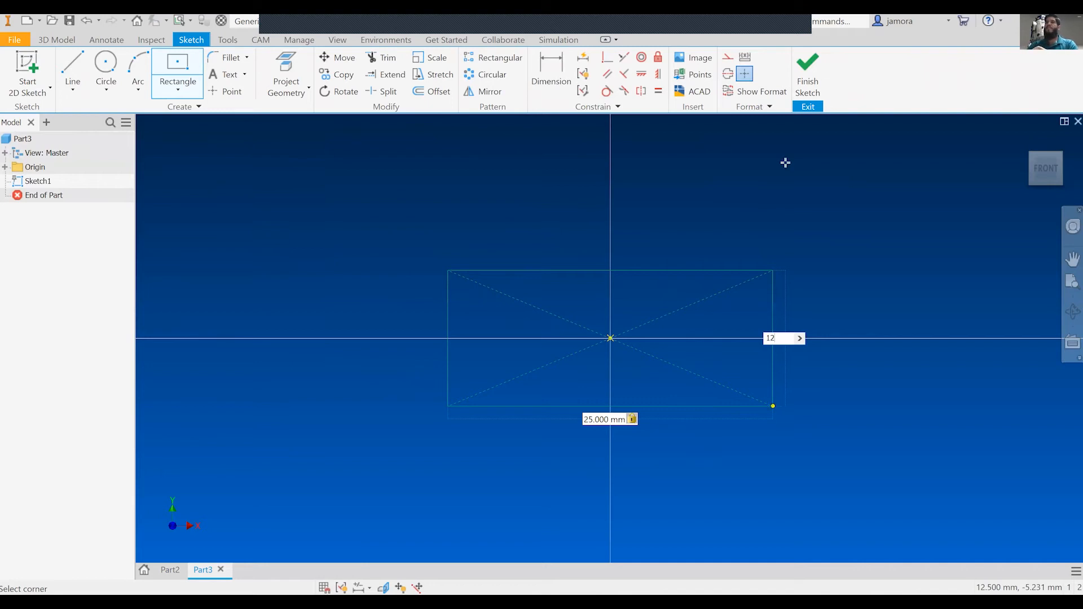
# Step: Finish the sketch and extrude the plain rectangle 10 mm into a solid block
pyautogui.click(809, 92)
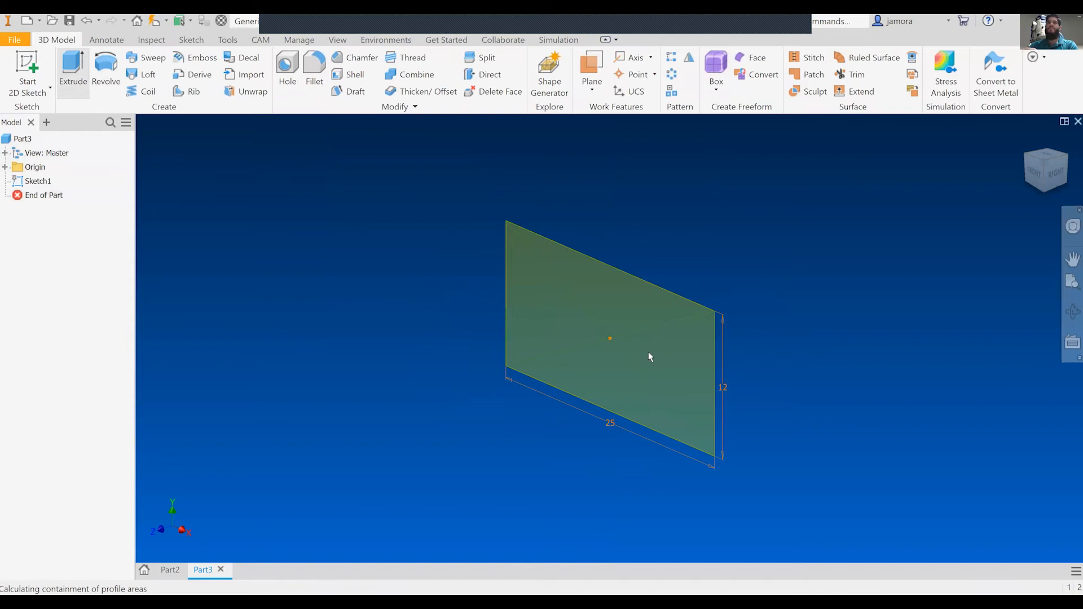
pyautogui.press('e')
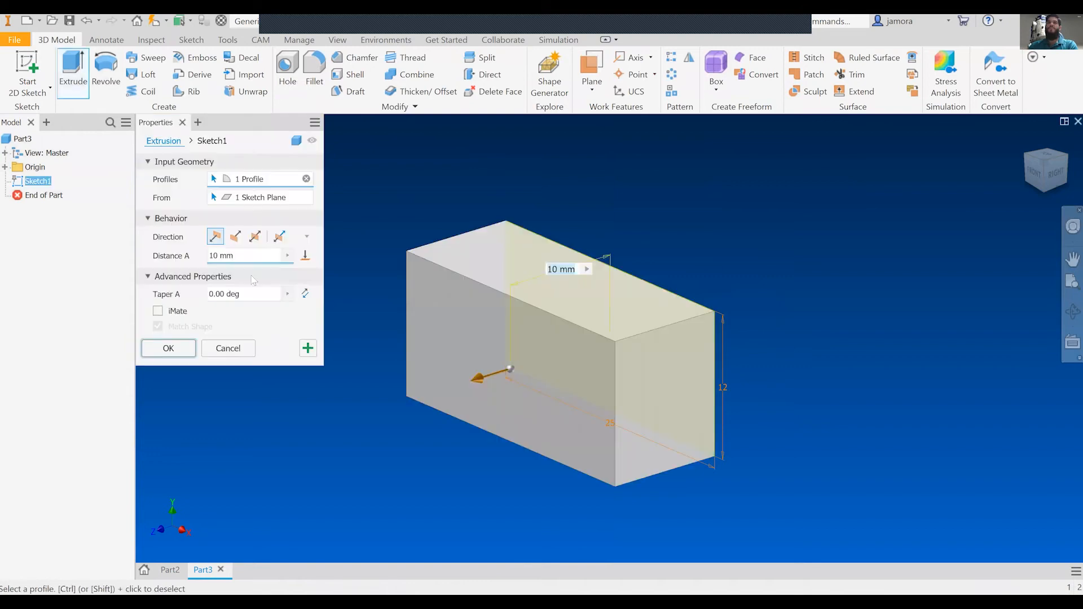
pyautogui.click(171, 354)
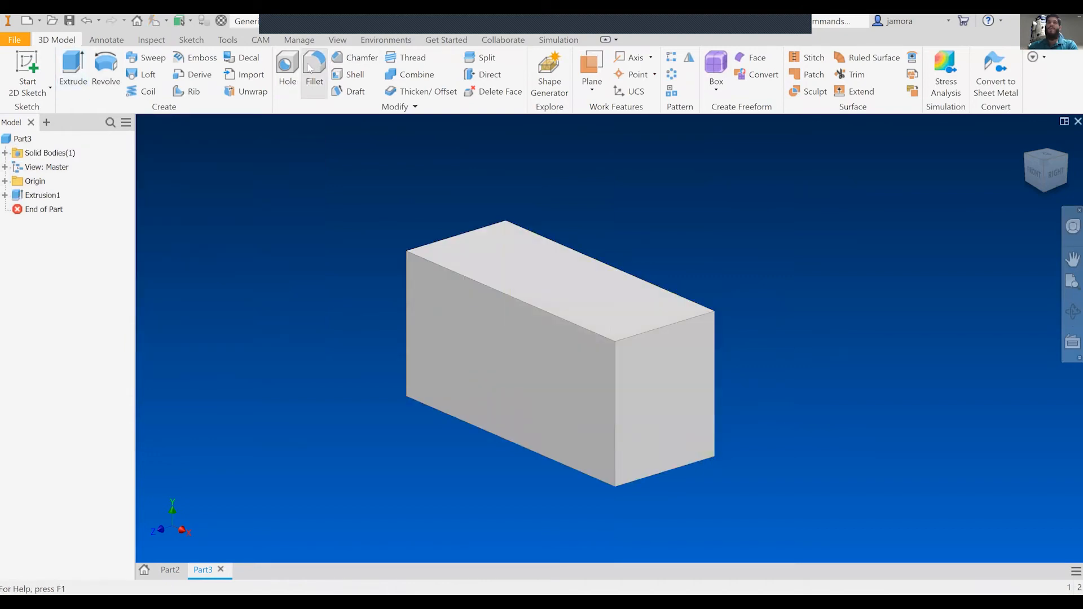
# Step: Fillet the block's four corner edges along its depth with a 3 mm radius
pyautogui.press('f')
pyautogui.click(212, 182)
pyautogui.write('3')
pyautogui.click(270, 265)
pyautogui.click(677, 321)
pyautogui.click(485, 228)
pyautogui.click(428, 389)
pyautogui.click(647, 480)
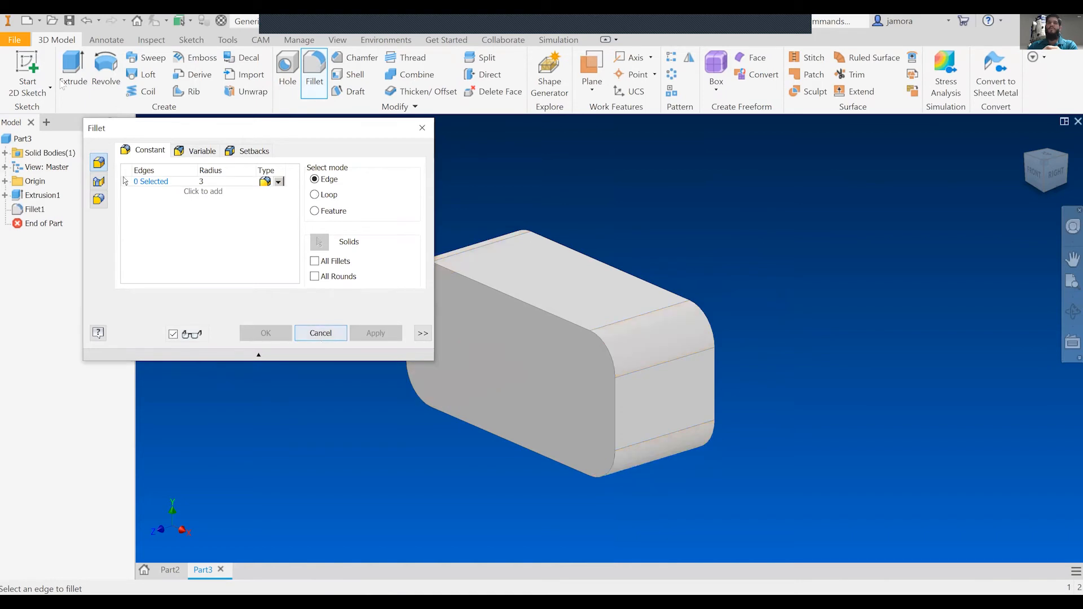
# Step: Start a sketch on the block's front face and place a center point near its upper-left corner
pyautogui.click(27, 74)
pyautogui.click(451, 350)
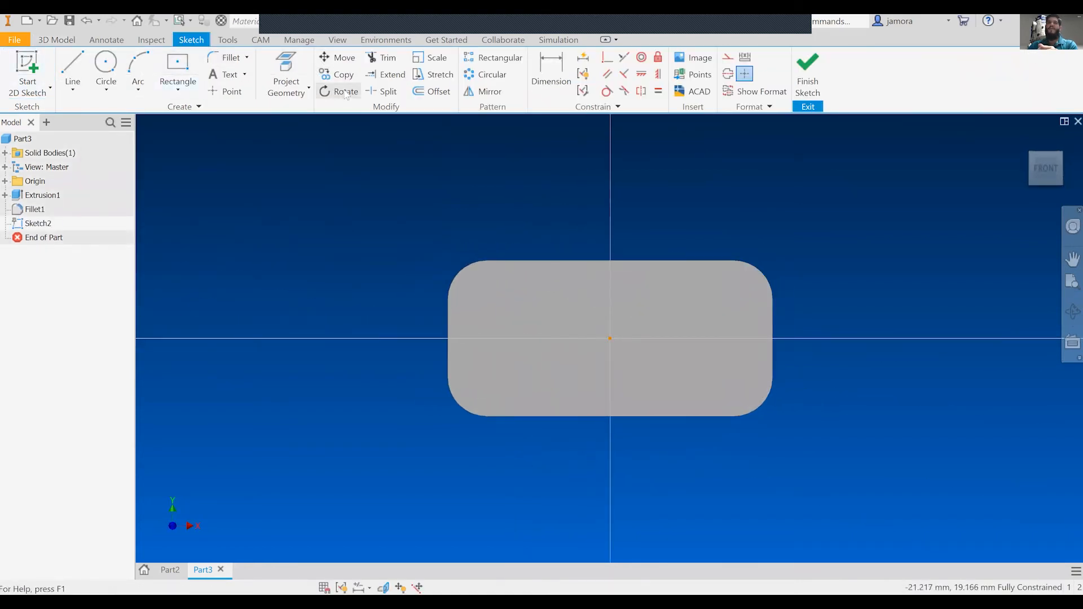
pyautogui.click(226, 91)
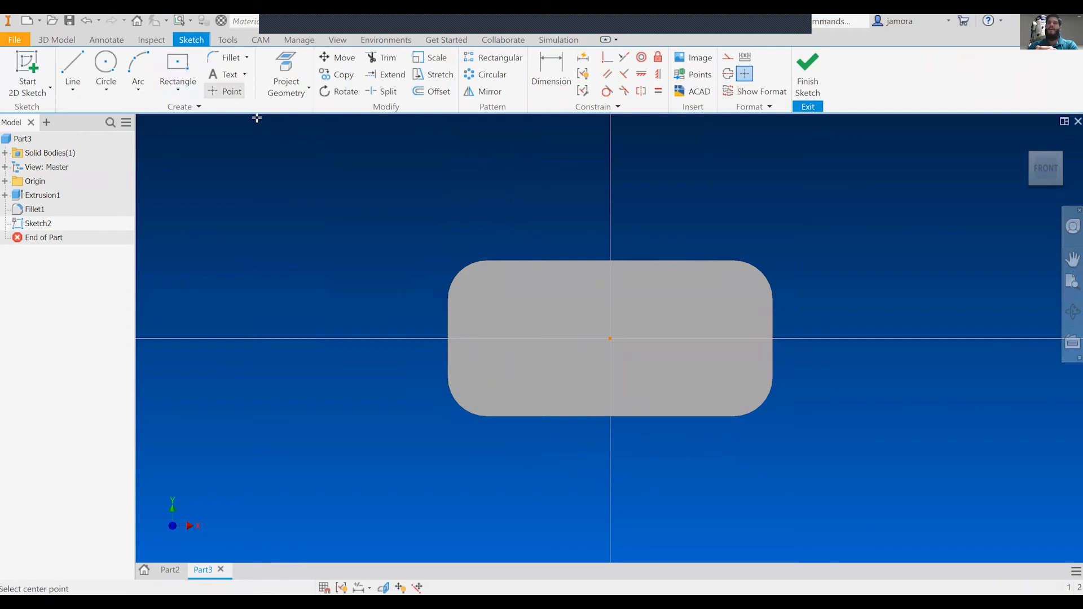
pyautogui.click(510, 295)
# Step: Dimension the center point 3 mm from the face's top edge and 7 mm from its left edge
pyautogui.press('d')
pyautogui.click(519, 261)
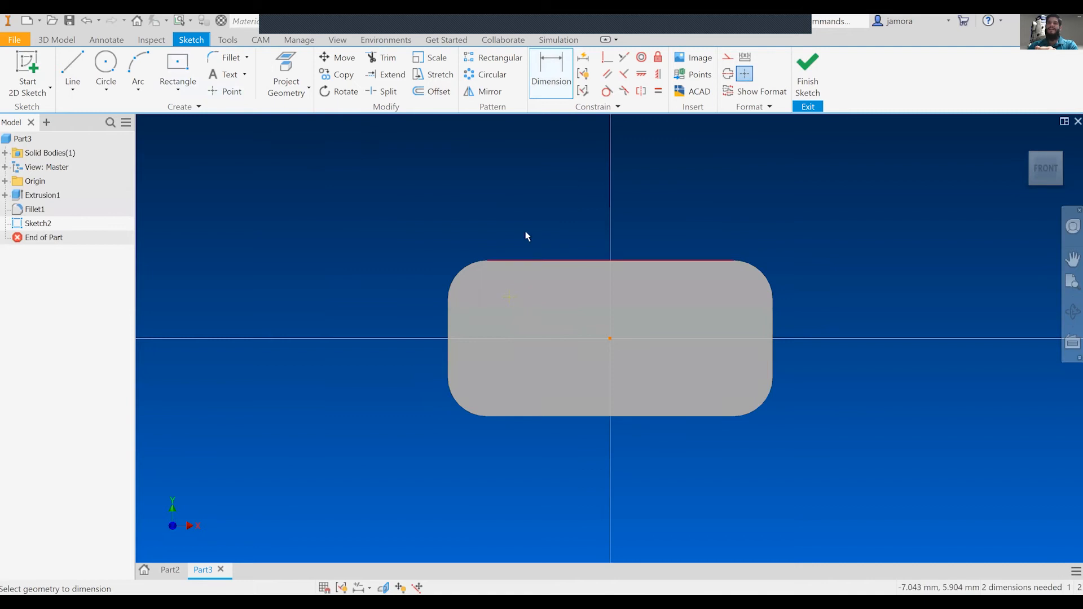
pyautogui.click(533, 198)
pyautogui.write('3')
pyautogui.press('Return')
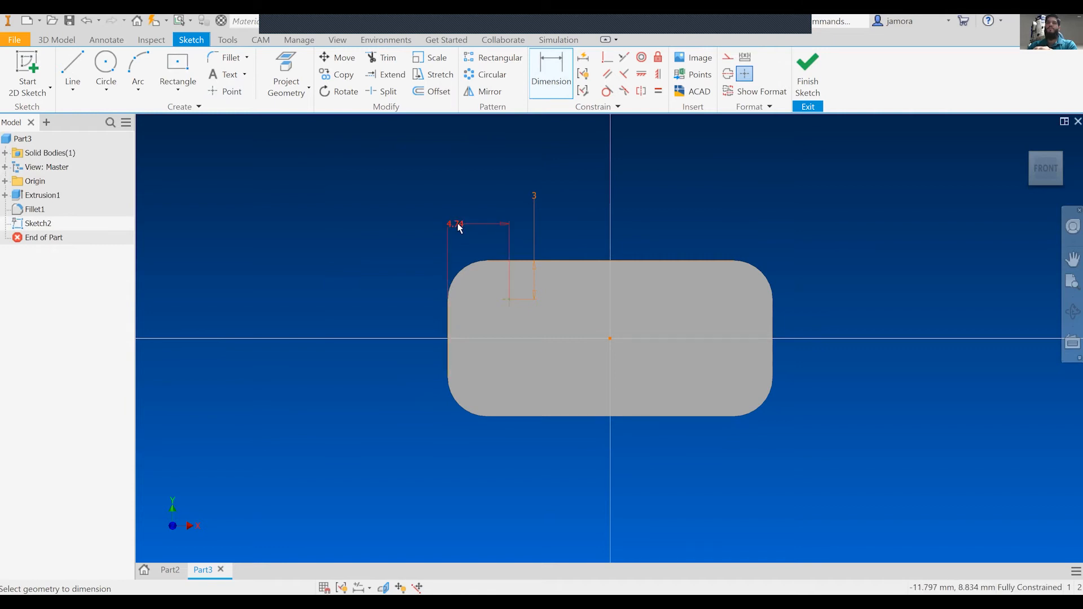
pyautogui.click(466, 239)
pyautogui.write('7')
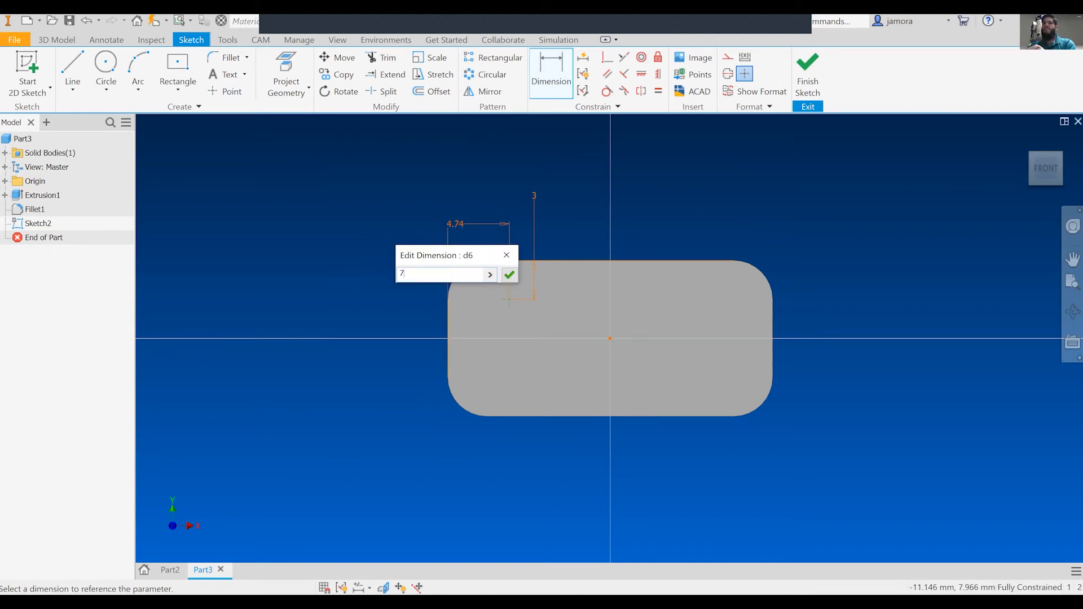
pyautogui.press('Return')
# Step: Finish the sketch and create a simple 3 mm diameter through-all hole at the center point
pyautogui.click(808, 85)
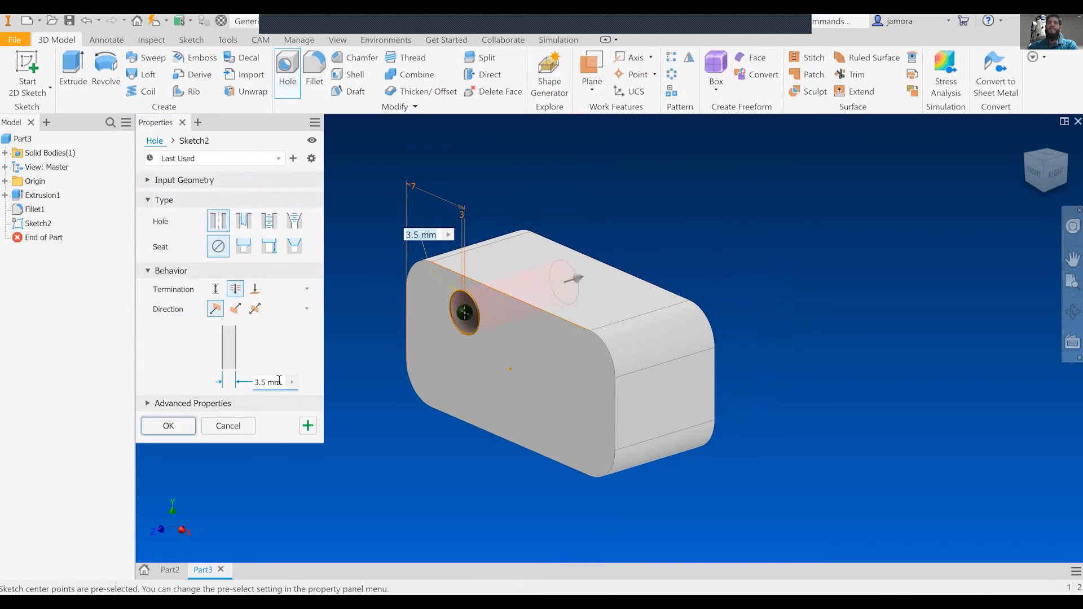
pyautogui.write('3')
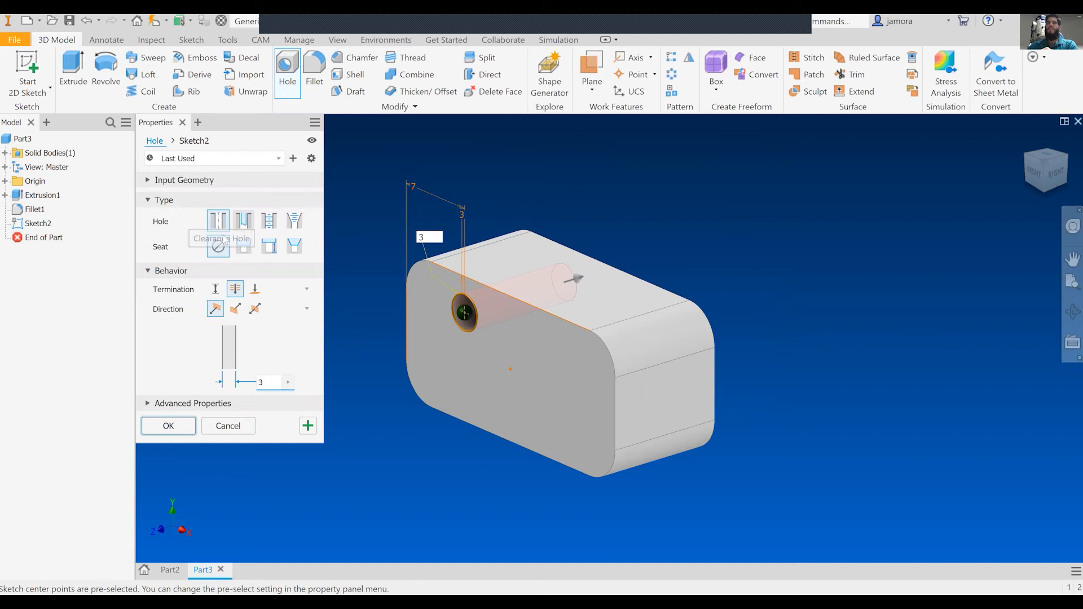
pyautogui.click(168, 426)
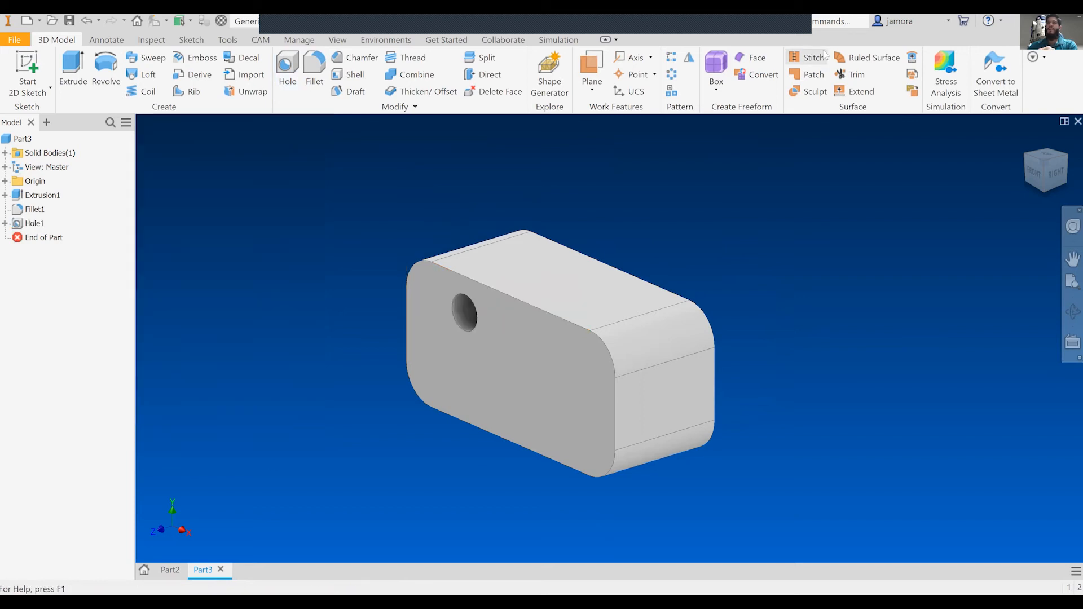
# Step: Set up a rectangular pattern of the hole along the top edge toward the right with 2 instances spaced 11 mm
pyautogui.click(673, 58)
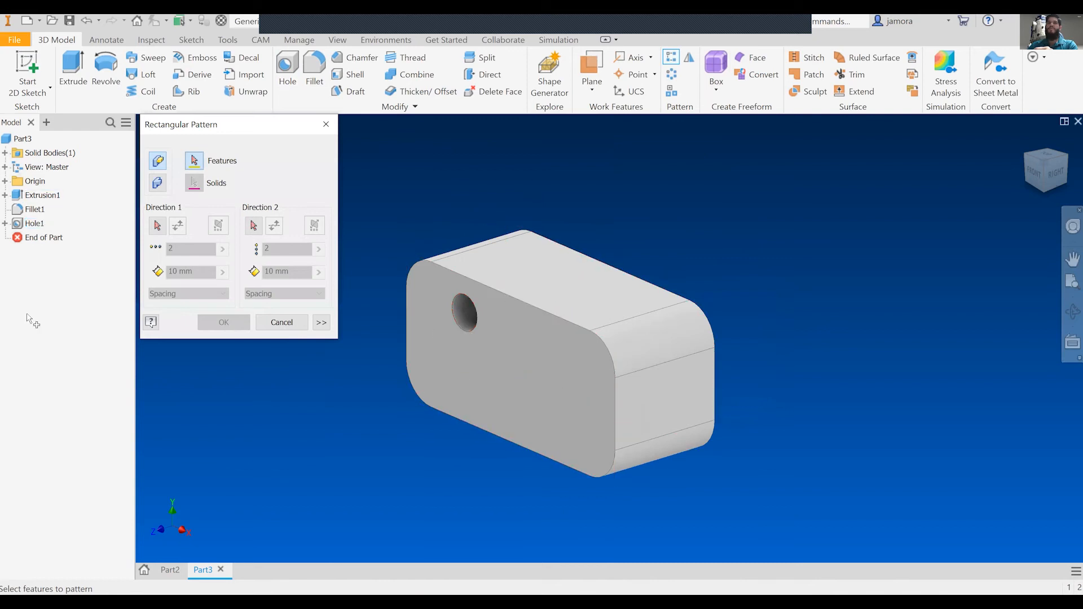
pyautogui.click(33, 224)
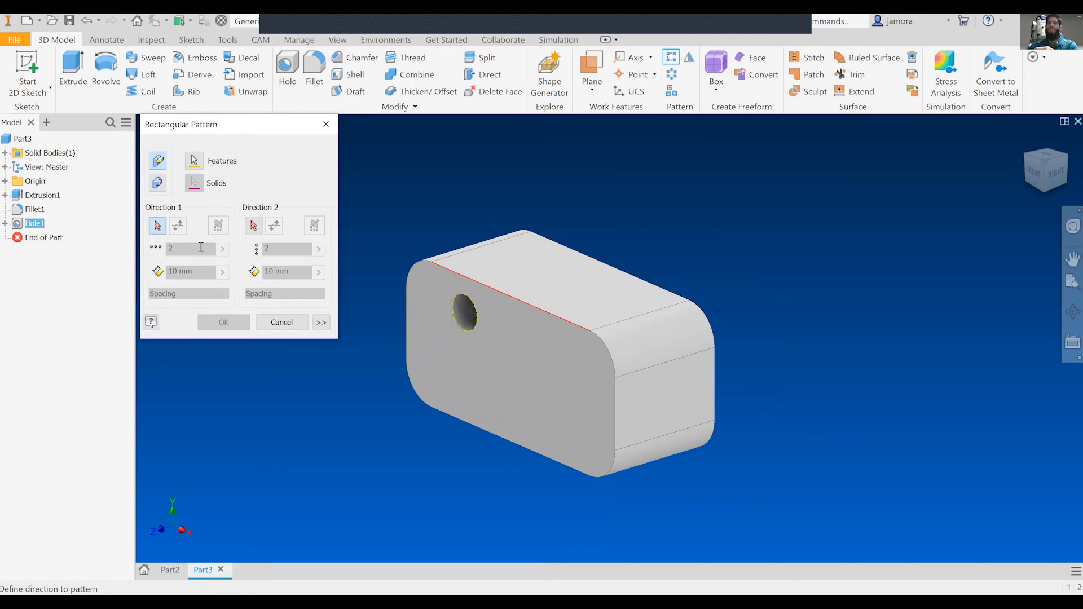
pyautogui.click(178, 226)
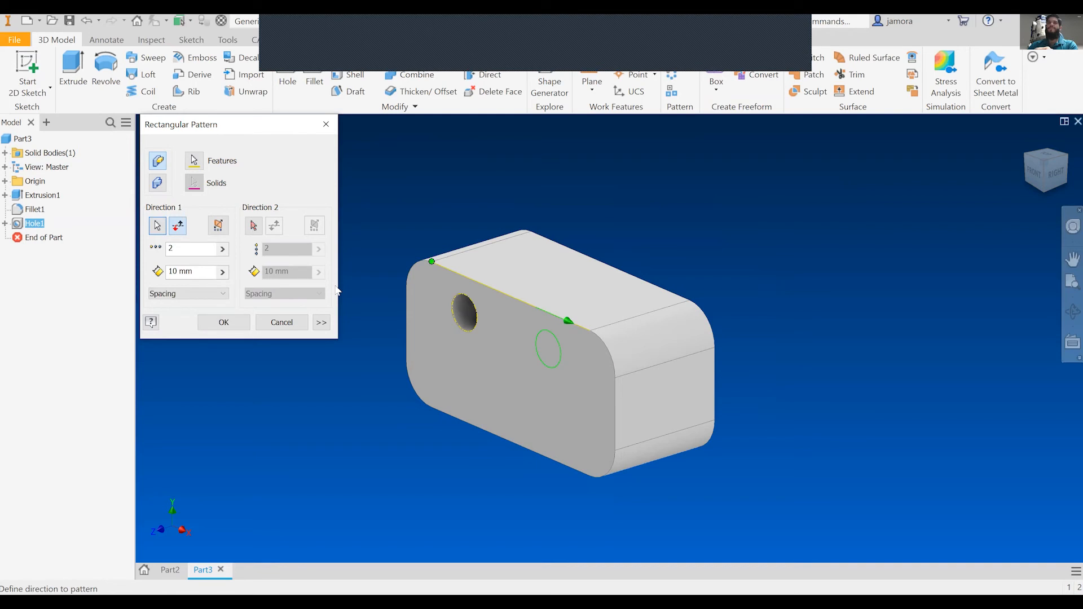
pyautogui.click(1033, 172)
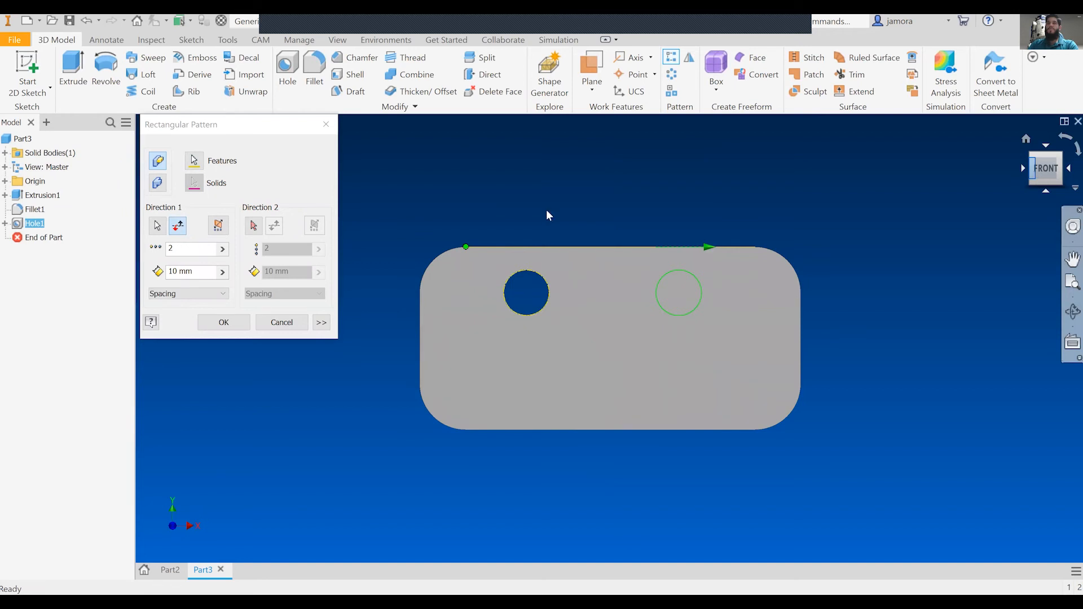
pyautogui.doubleClick(178, 271)
pyautogui.write('11')
# Step: Add a downward second direction along the right edge with 2 instances spaced 6 mm and create the hole pattern
pyautogui.click(254, 226)
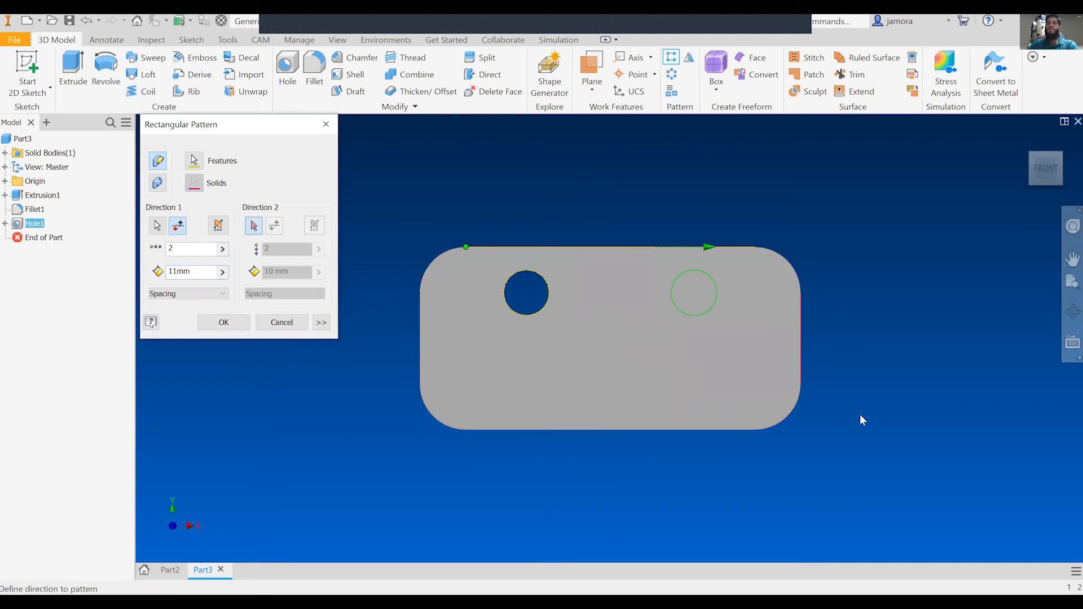
pyautogui.click(801, 349)
pyautogui.click(274, 225)
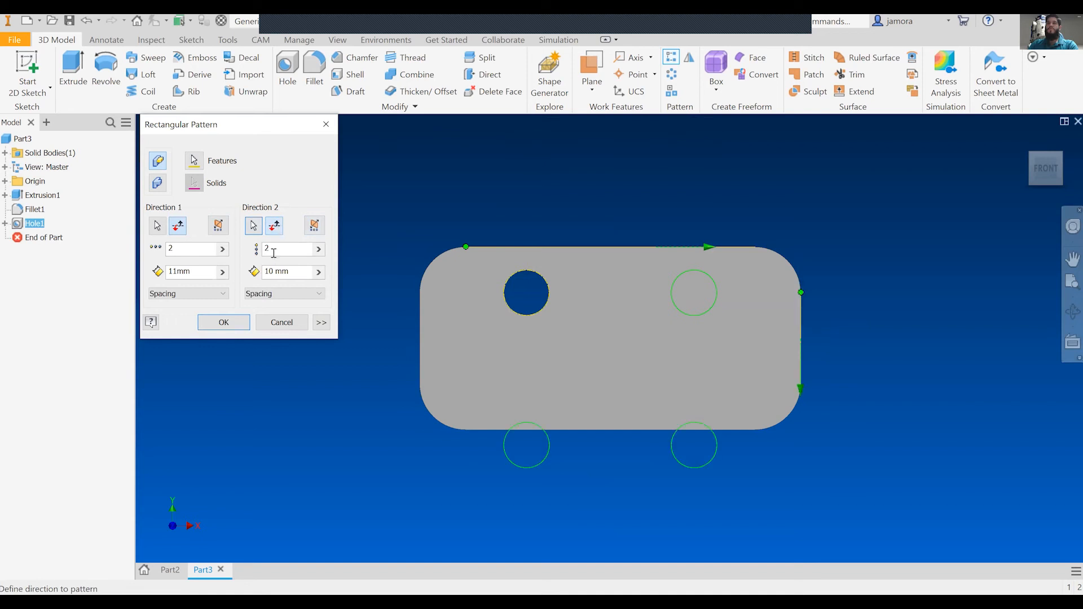
pyautogui.doubleClick(268, 273)
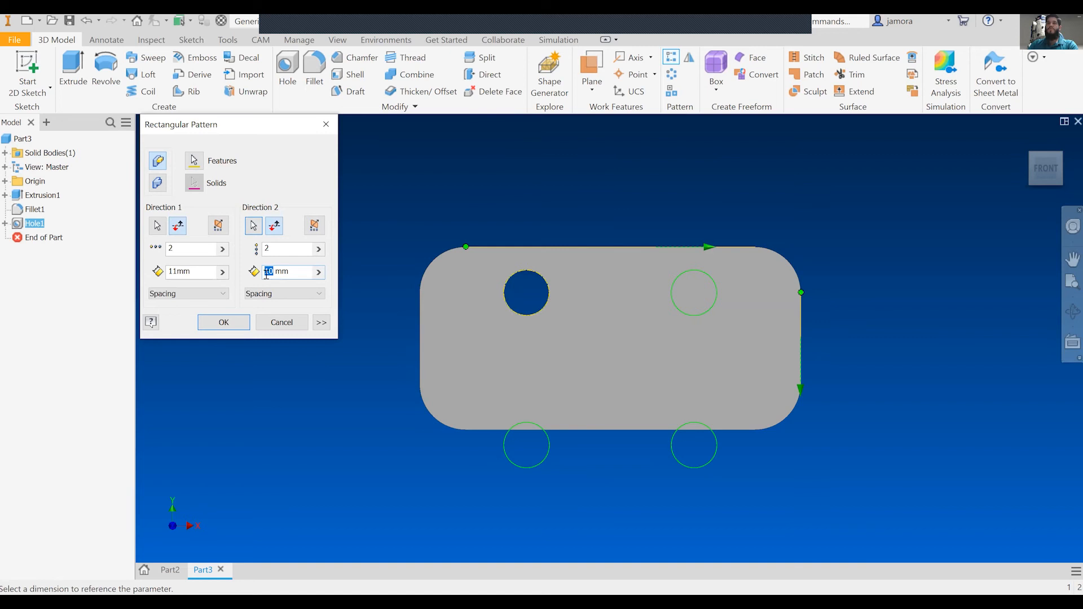
pyautogui.write('6')
pyautogui.click(227, 322)
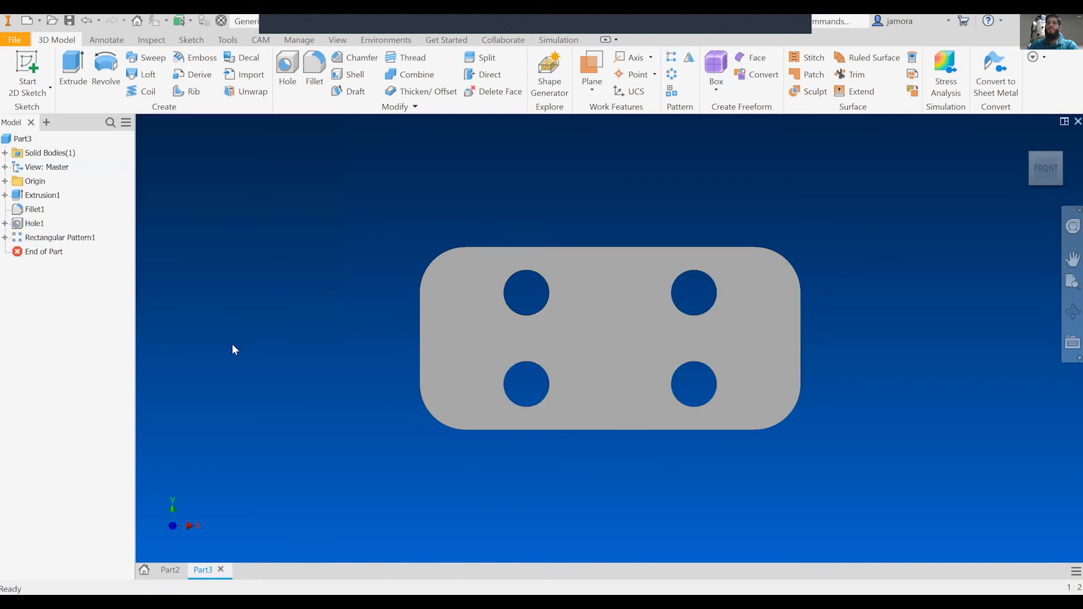
# Step: Edit the block's base extrusion and set its distance to 15 mm
pyautogui.press('F6')
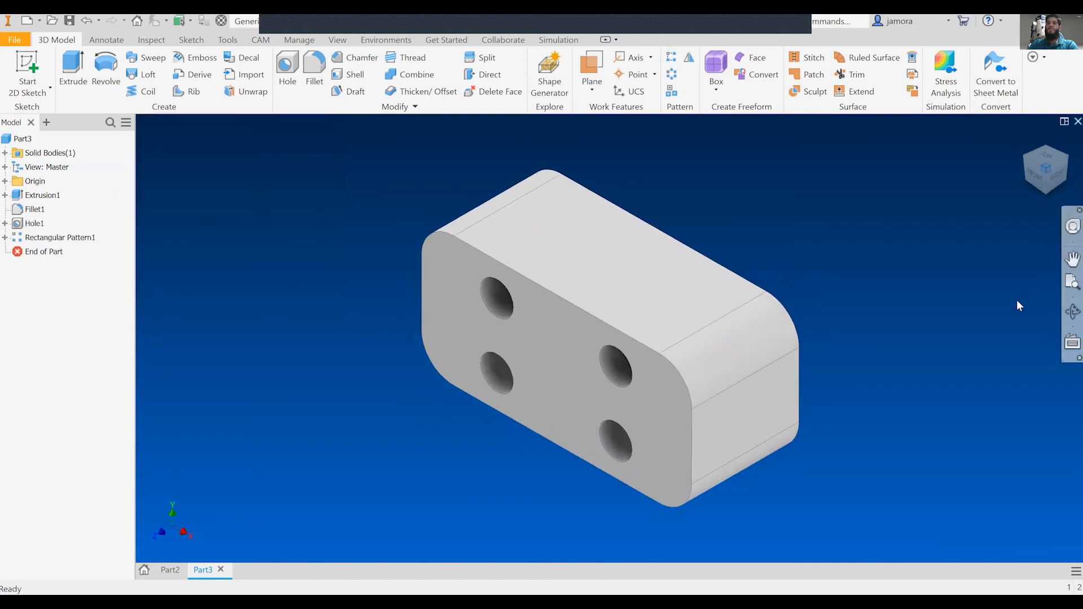
pyautogui.doubleClick(34, 195)
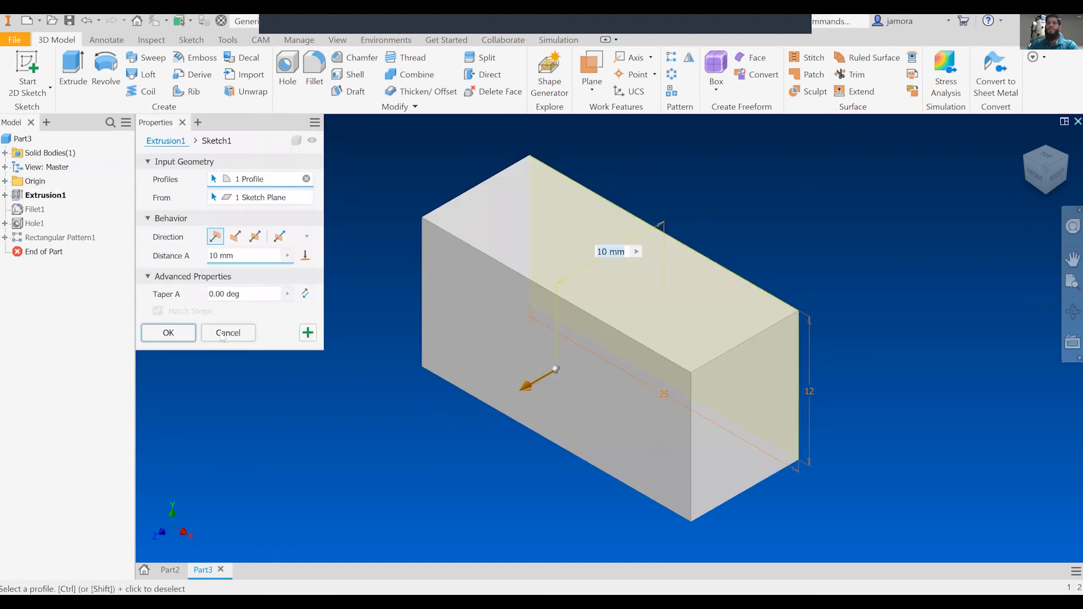
pyautogui.click(215, 255)
pyautogui.press('Delete')
pyautogui.write('5')
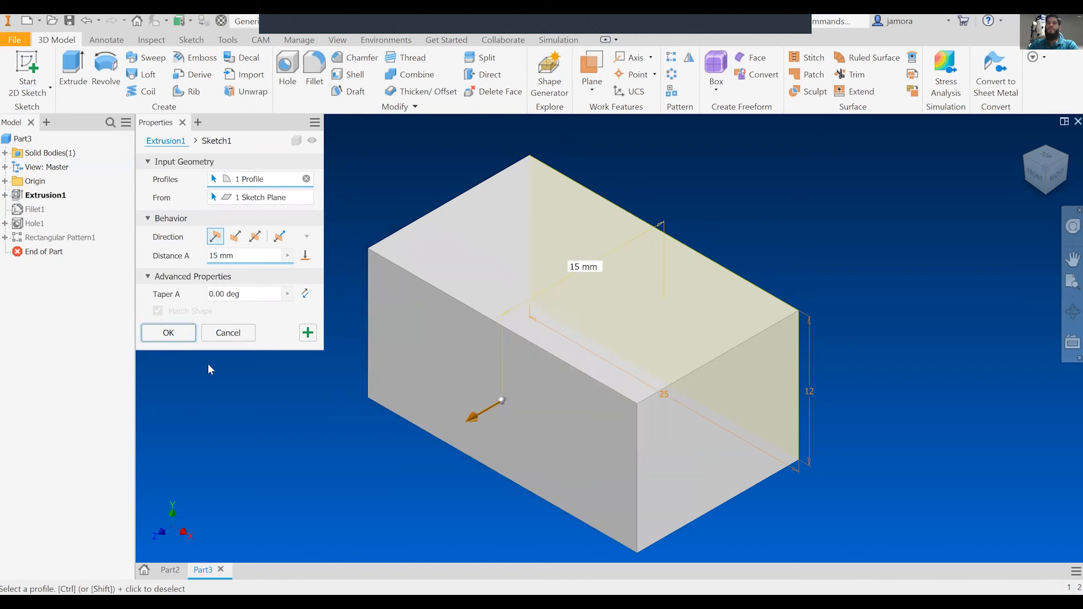
pyautogui.press('Return')
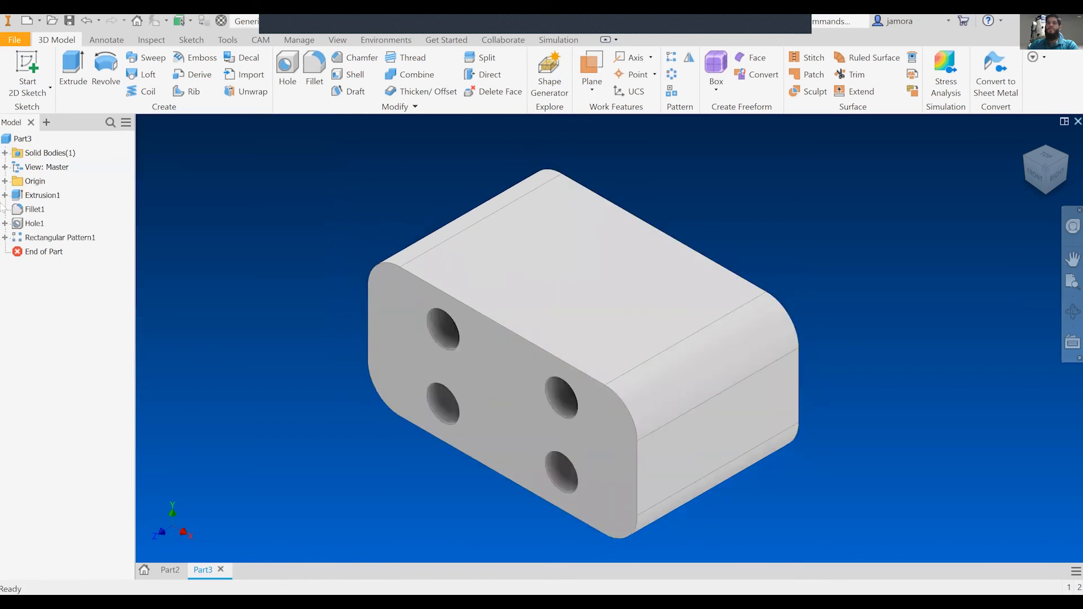
# Step: Edit the base extrusion's sketch, set the rectangle's height to 14 mm and finish the sketch
pyautogui.click(5, 195)
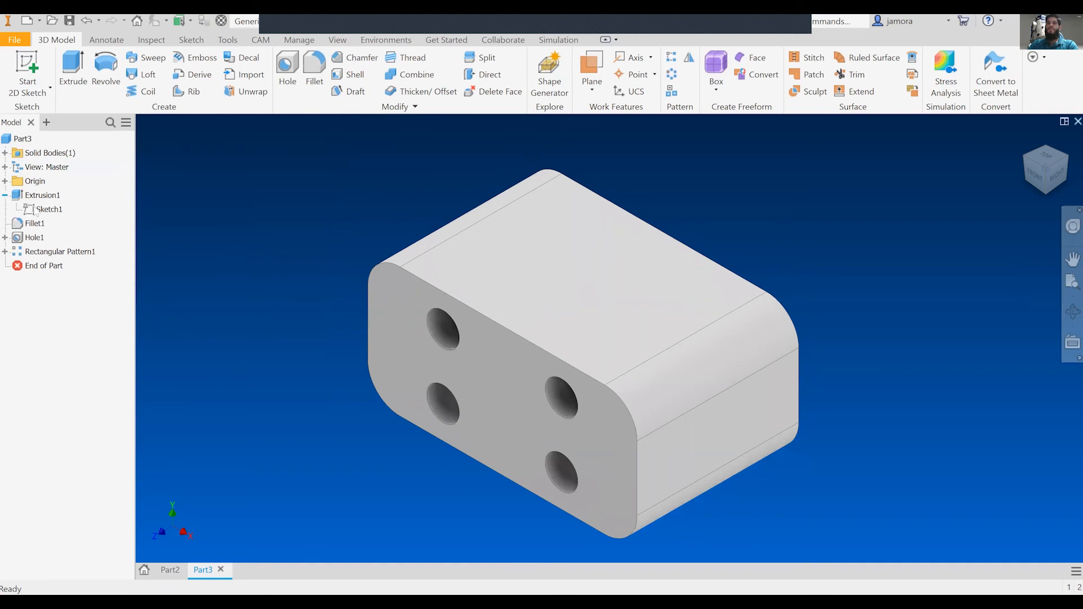
pyautogui.click(39, 210)
pyautogui.doubleClick(41, 211)
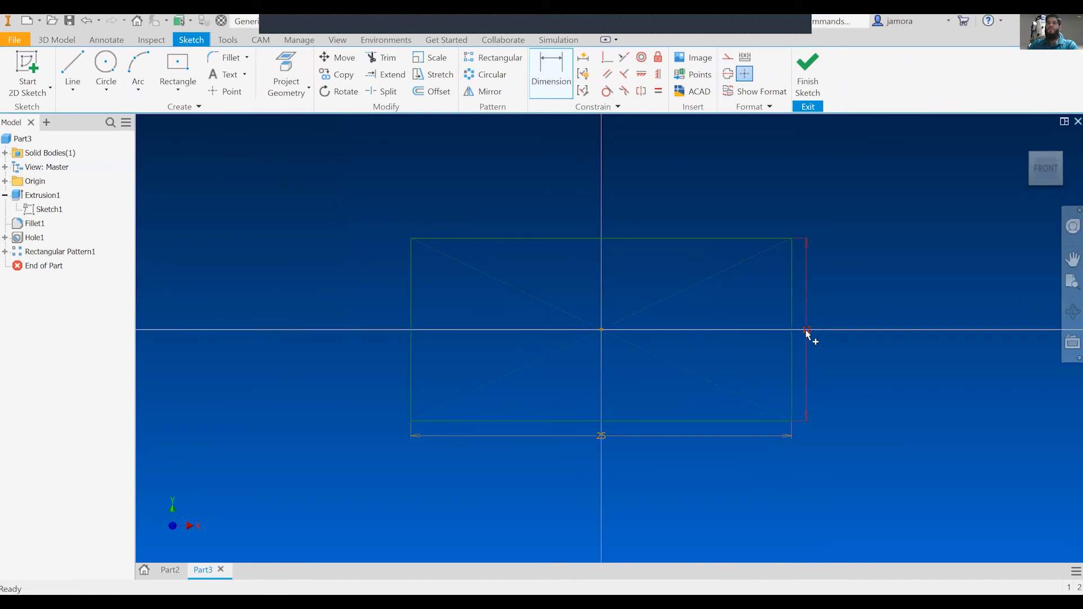
pyautogui.click(807, 332)
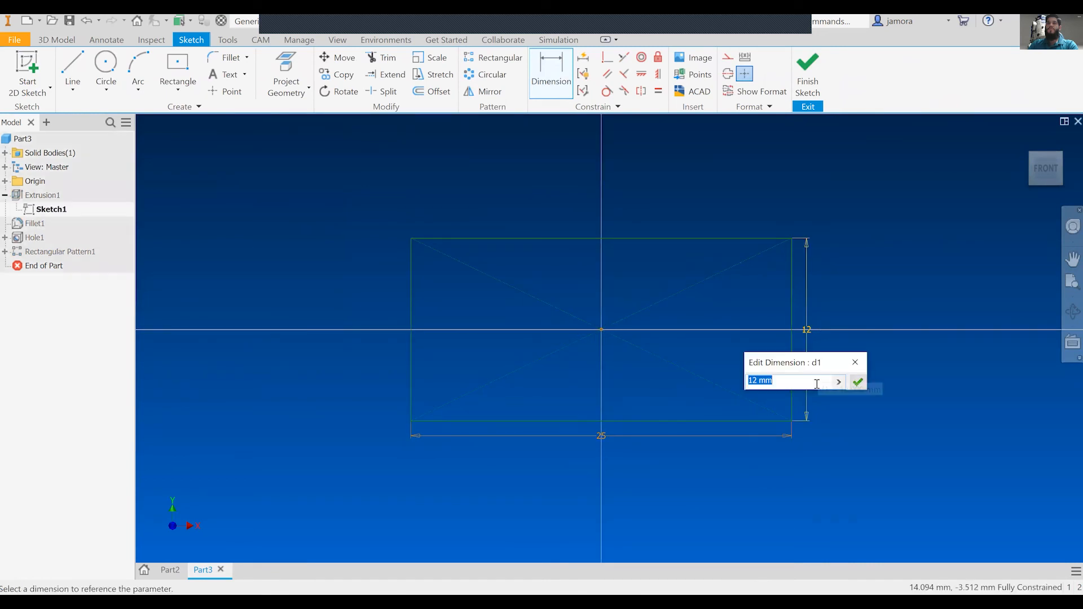
pyautogui.write('14')
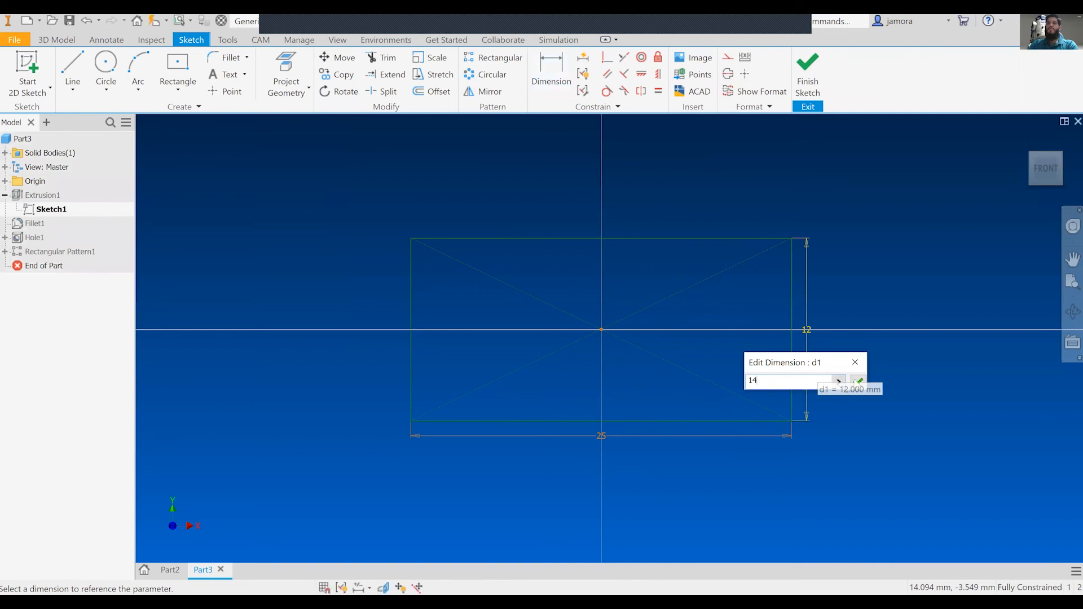
pyautogui.click(858, 382)
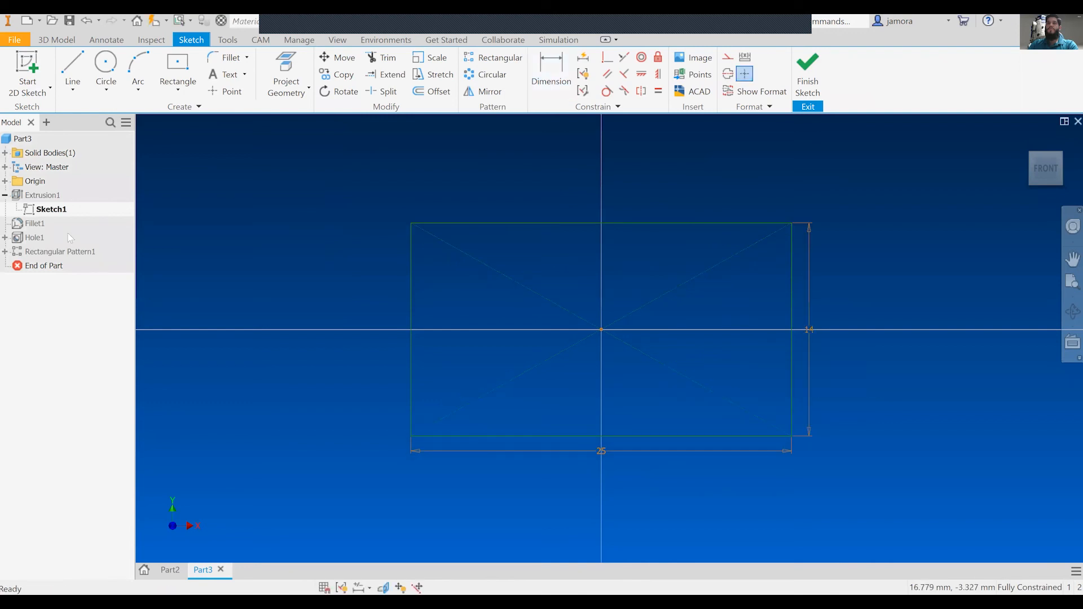
pyautogui.click(807, 85)
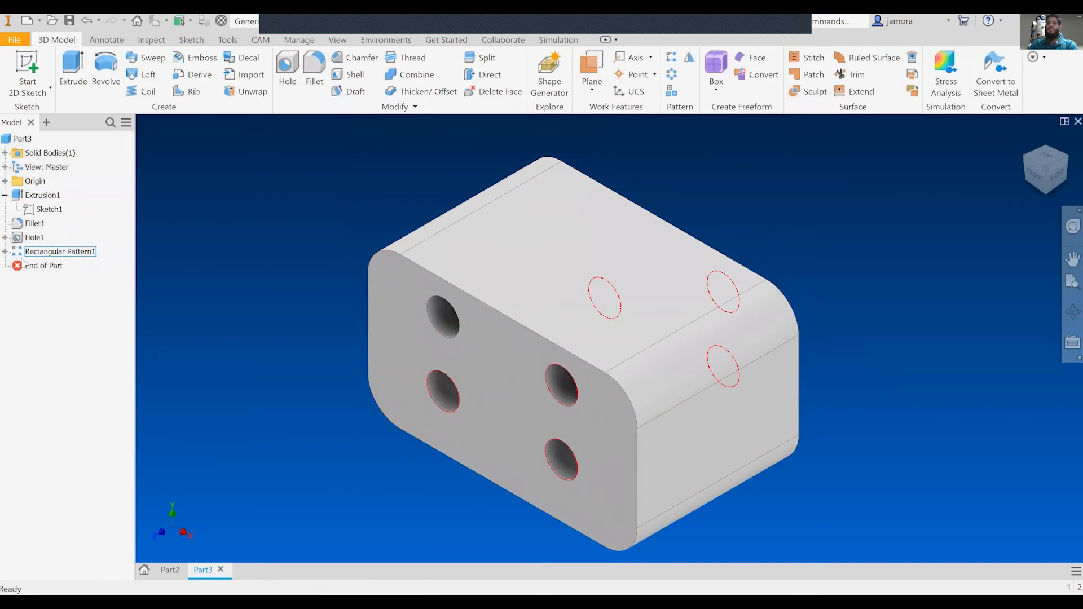
pyautogui.click(5, 252)
pyautogui.click(26, 255)
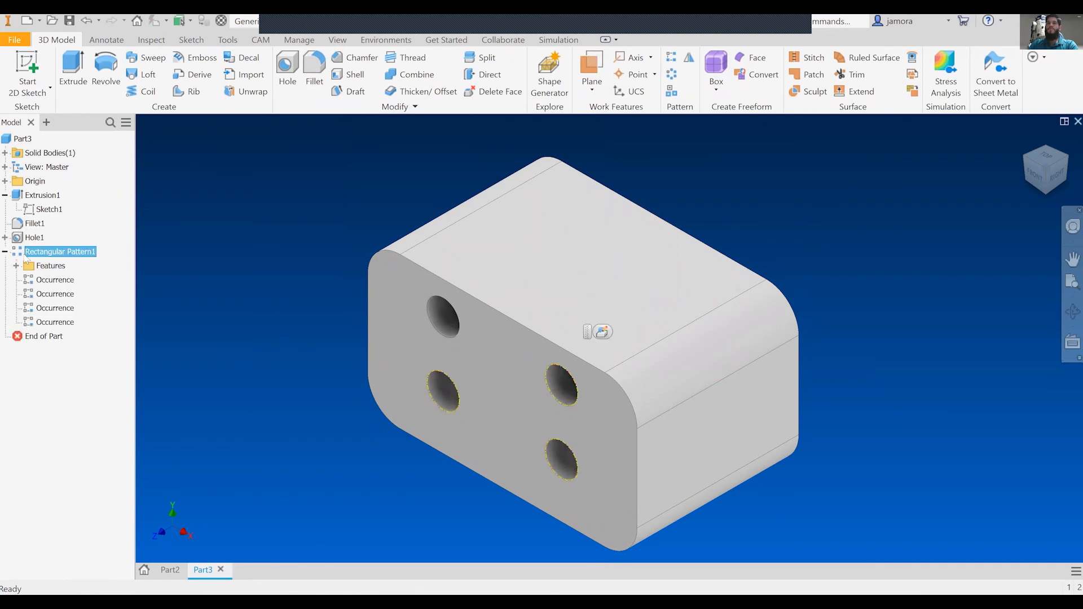
pyautogui.doubleClick(26, 254)
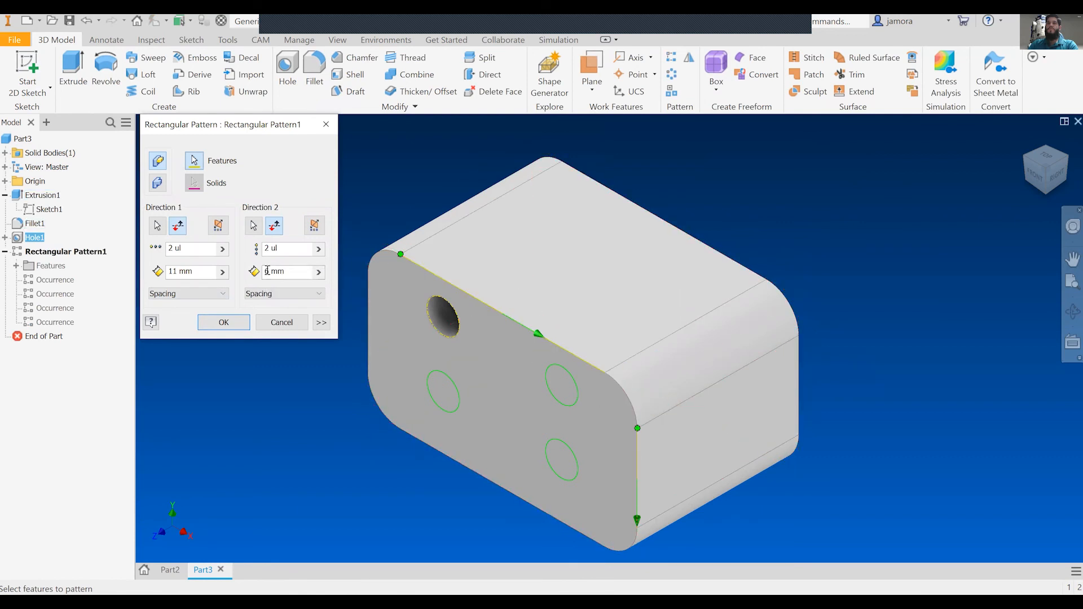
pyautogui.click(282, 322)
# Step: Look up the parameter name of the rectangle's height dimension in the base sketch, leaving its value untouched
pyautogui.click(810, 394)
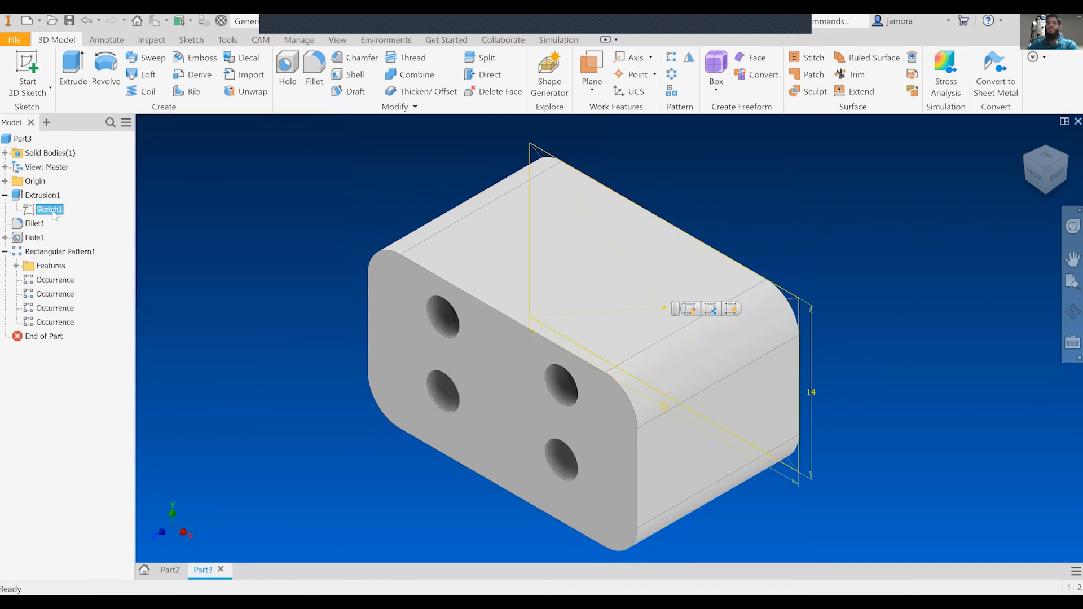
pyautogui.doubleClick(809, 396)
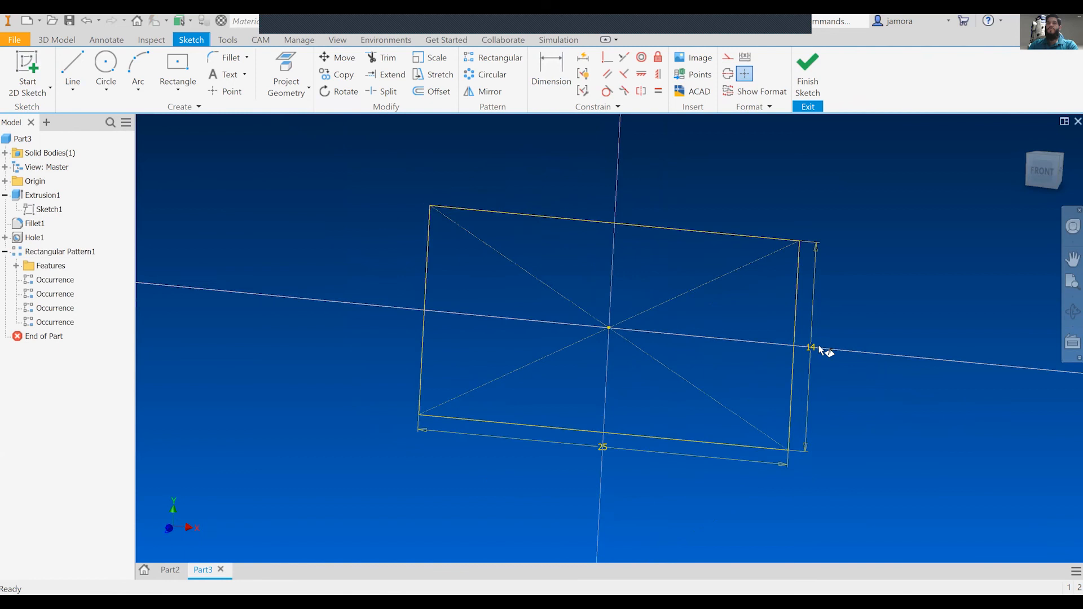
pyautogui.doubleClick(811, 334)
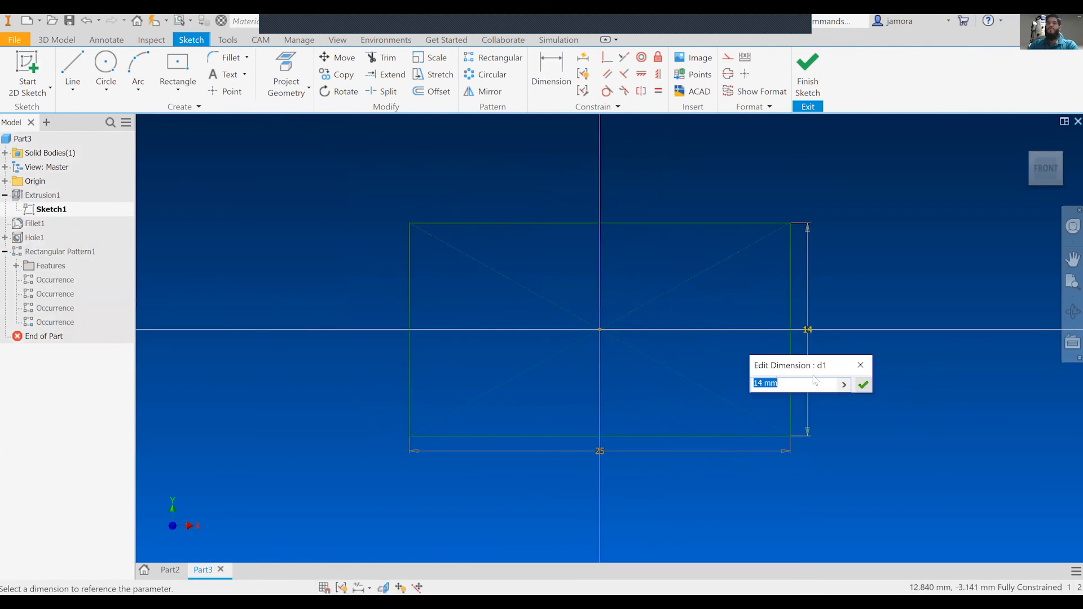
pyautogui.click(860, 365)
pyautogui.click(808, 73)
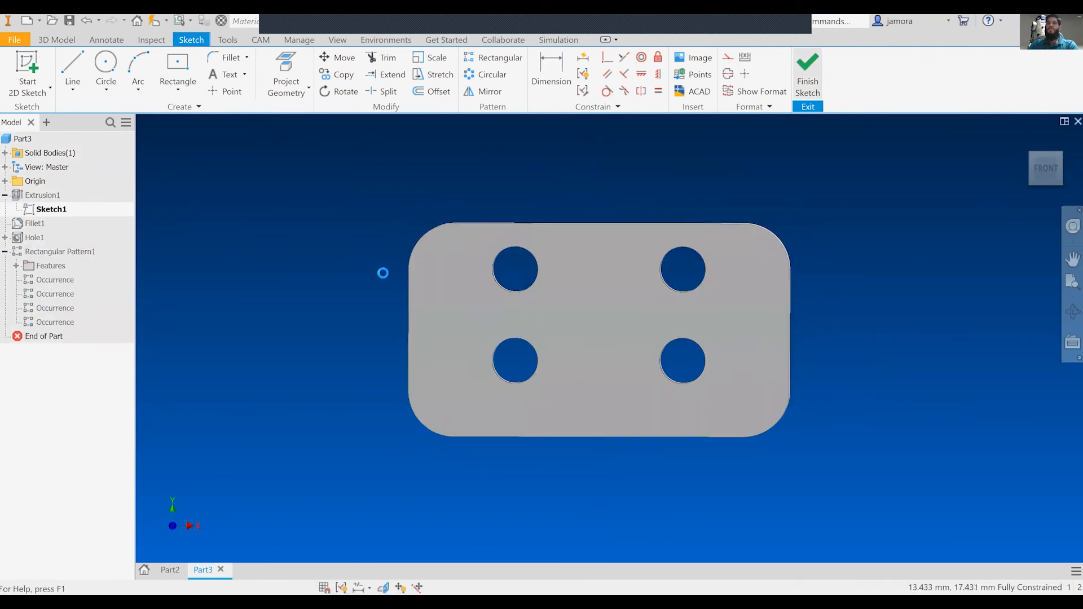
# Step: Edit the rectangular hole pattern and set its second-direction spacing to the expression (d1-6)
pyautogui.click(49, 253)
pyautogui.doubleClick(49, 252)
pyautogui.click(279, 272)
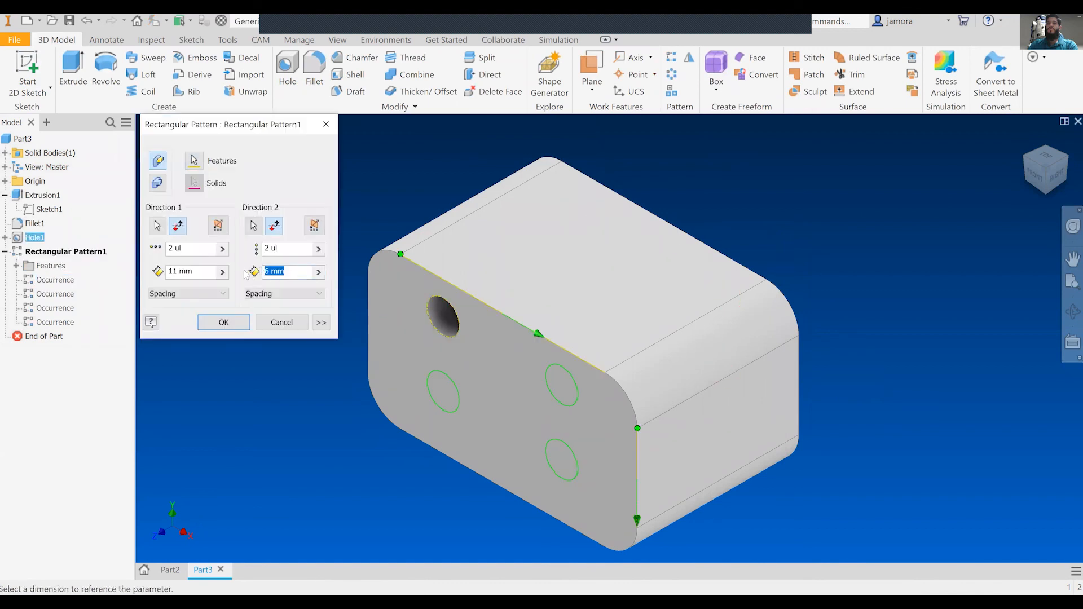
pyautogui.write('d1-6)')
pyautogui.press('Home')
pyautogui.write('(')
pyautogui.click(220, 325)
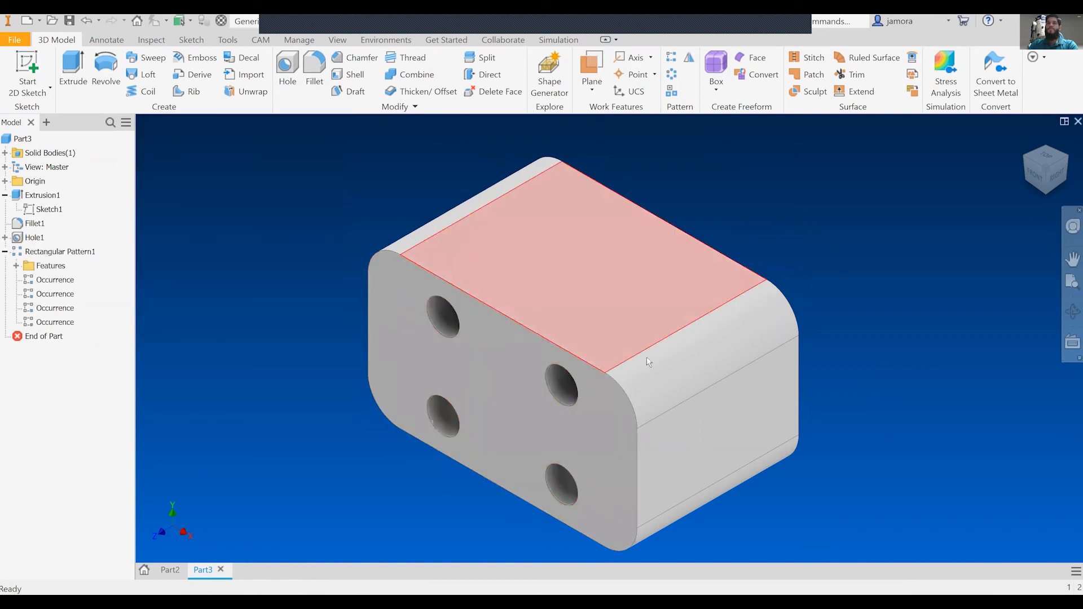
# Step: Set the rectangle's height in the base sketch to 20 mm, finish the sketch and check the hole spacing on the block
pyautogui.doubleClick(42, 209)
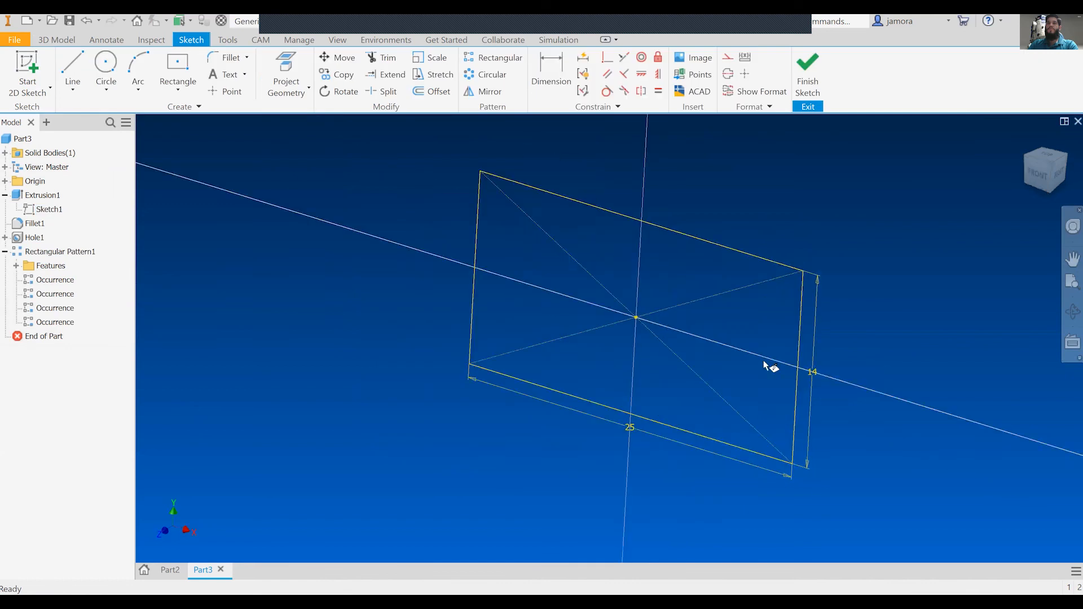
pyautogui.doubleClick(807, 333)
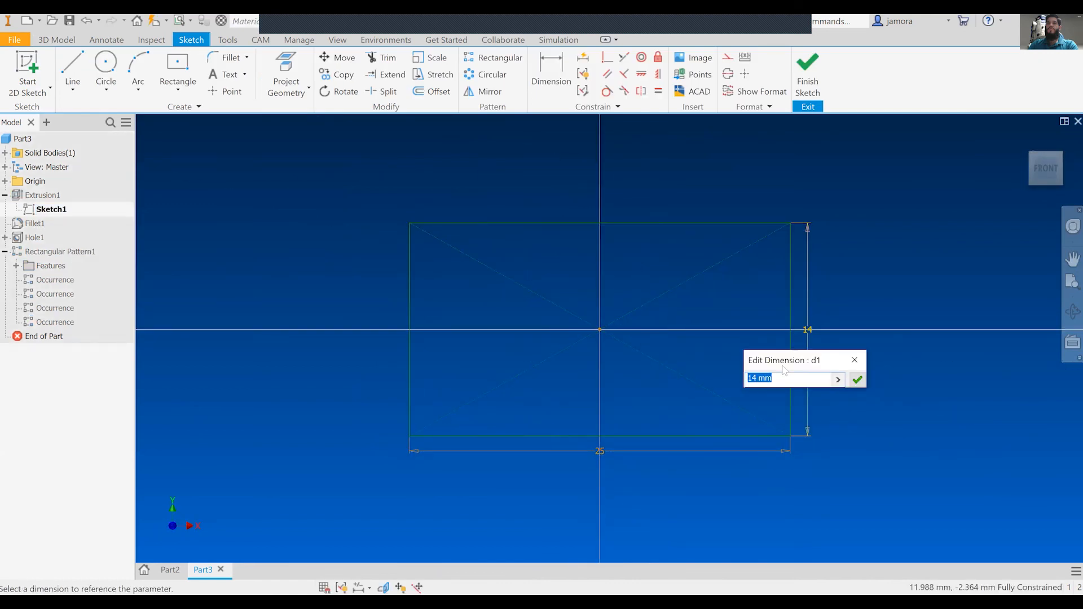
pyautogui.write('1')
pyautogui.press('BackSpace')
pyautogui.write('20')
pyautogui.click(857, 381)
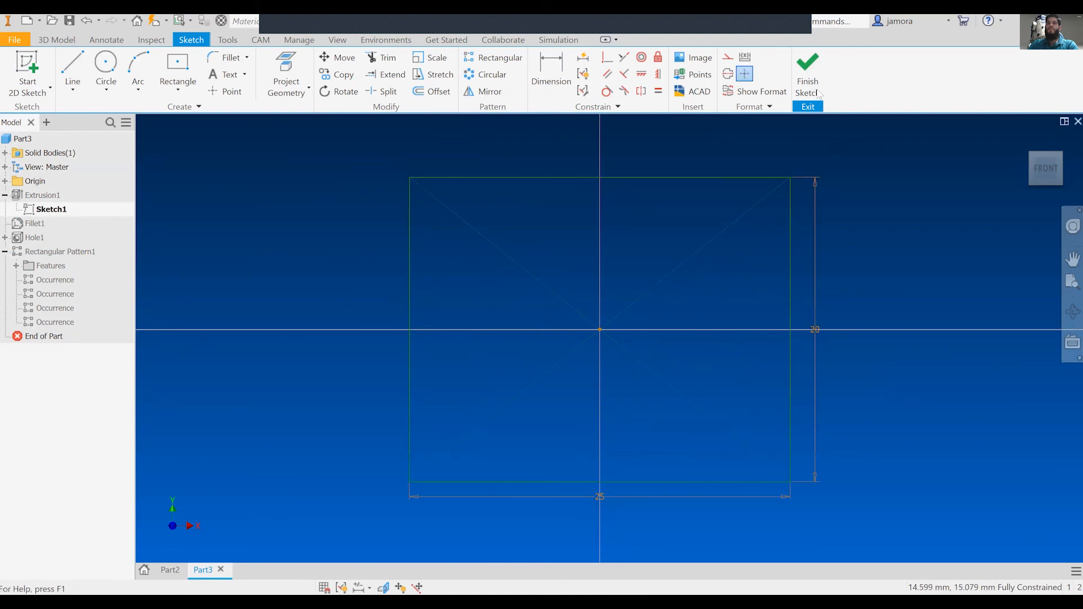
pyautogui.click(807, 73)
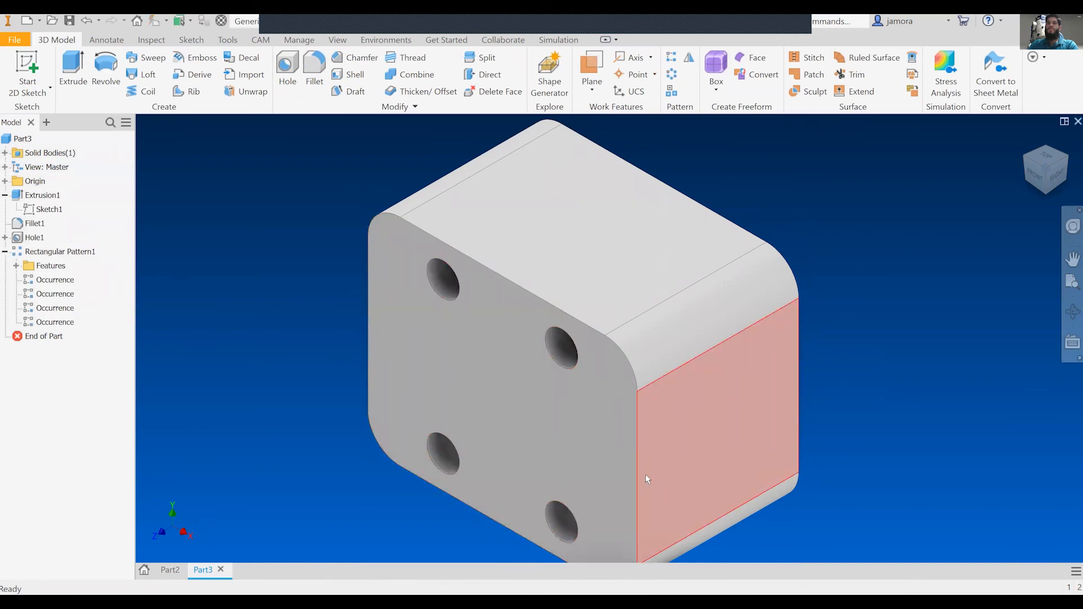
pyautogui.moveTo(665, 497)
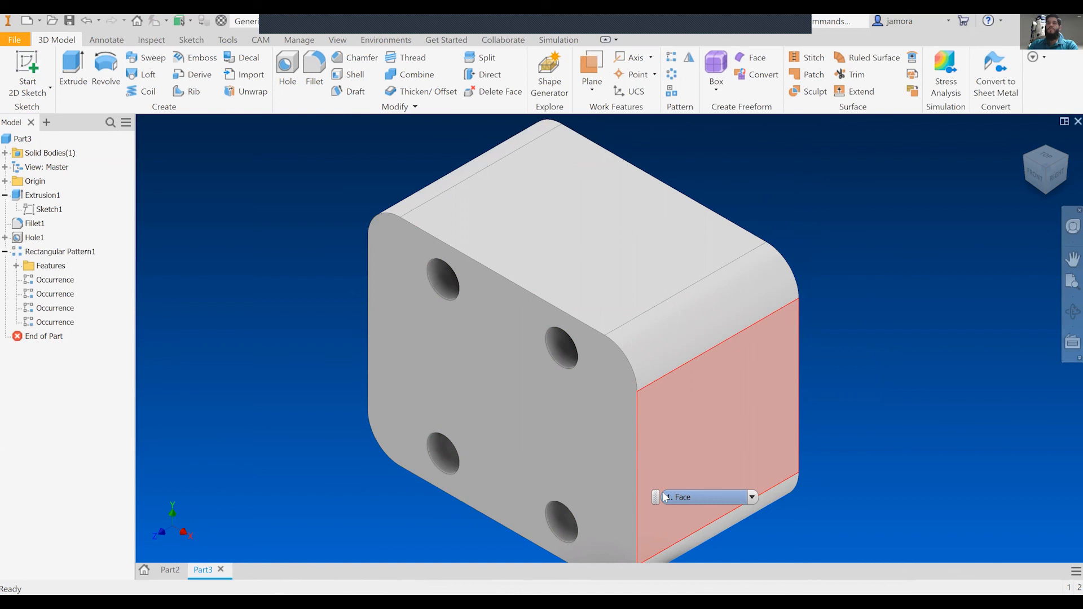
pyautogui.scroll(5, 666, 395)
pyautogui.scroll(-5, 669, 405)
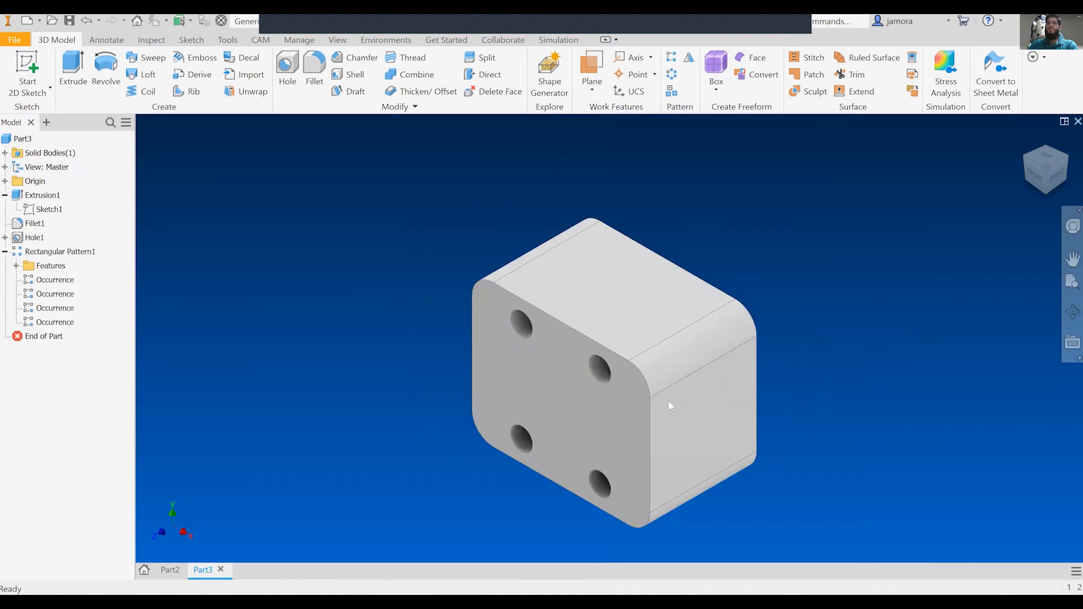